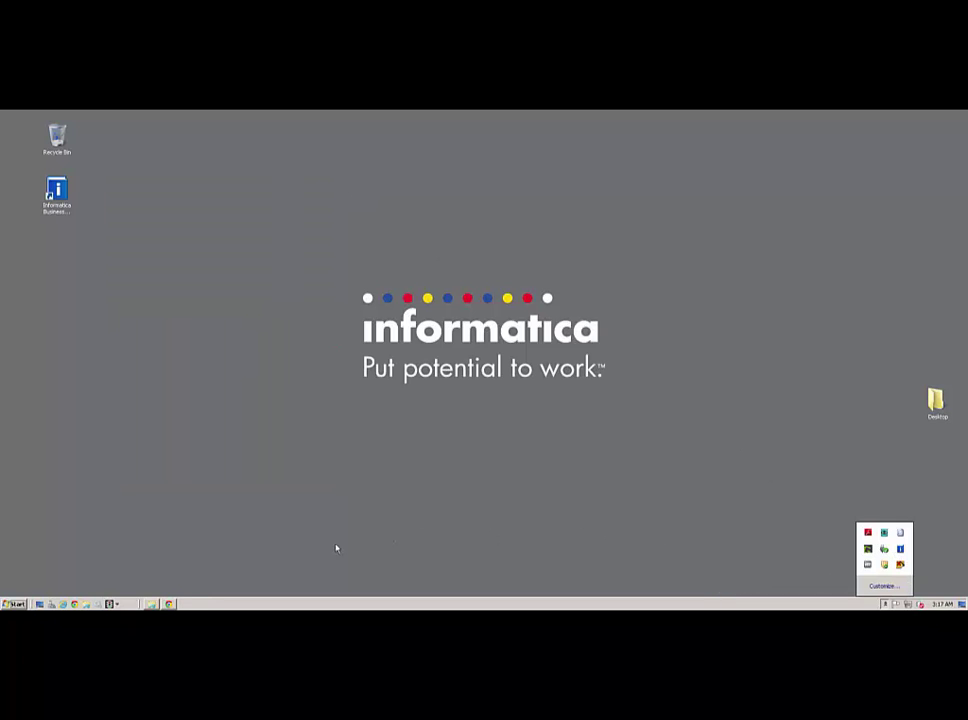
Open the GSK Annual Report 2013 PDF, scroll to The global context page, and select 'total sales'
click(171, 604)
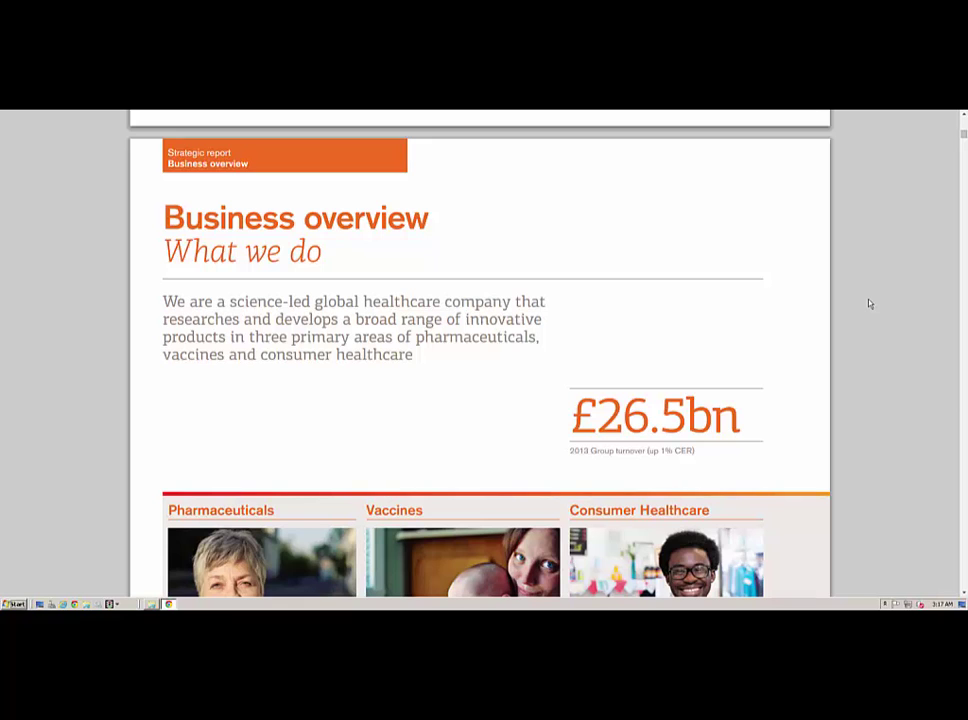
scroll(869, 304, down, 4)
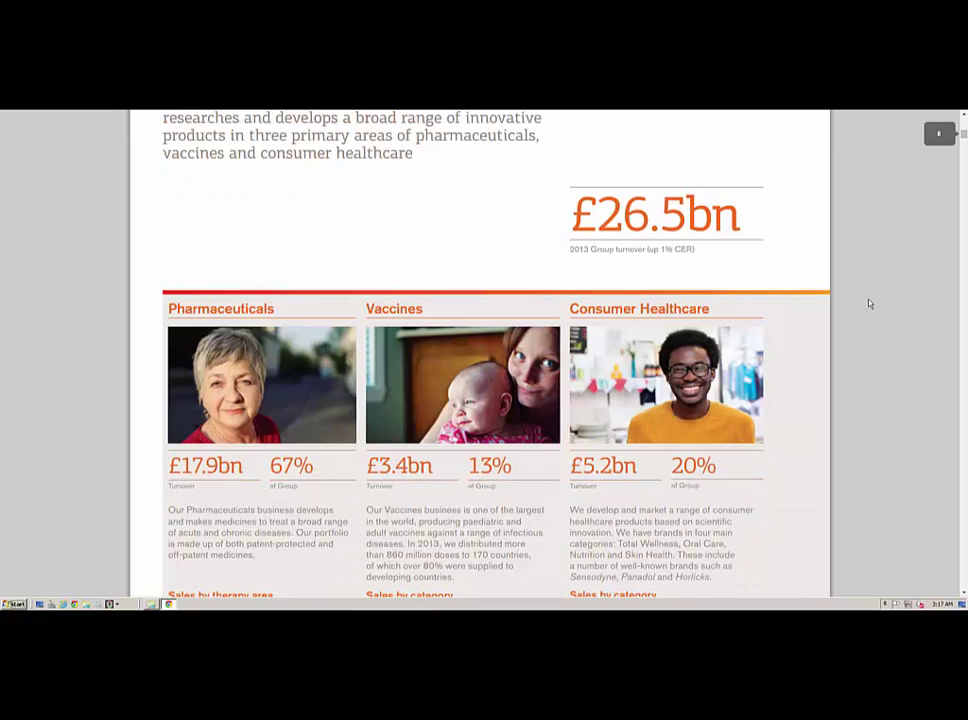
scroll(869, 304, down, 12)
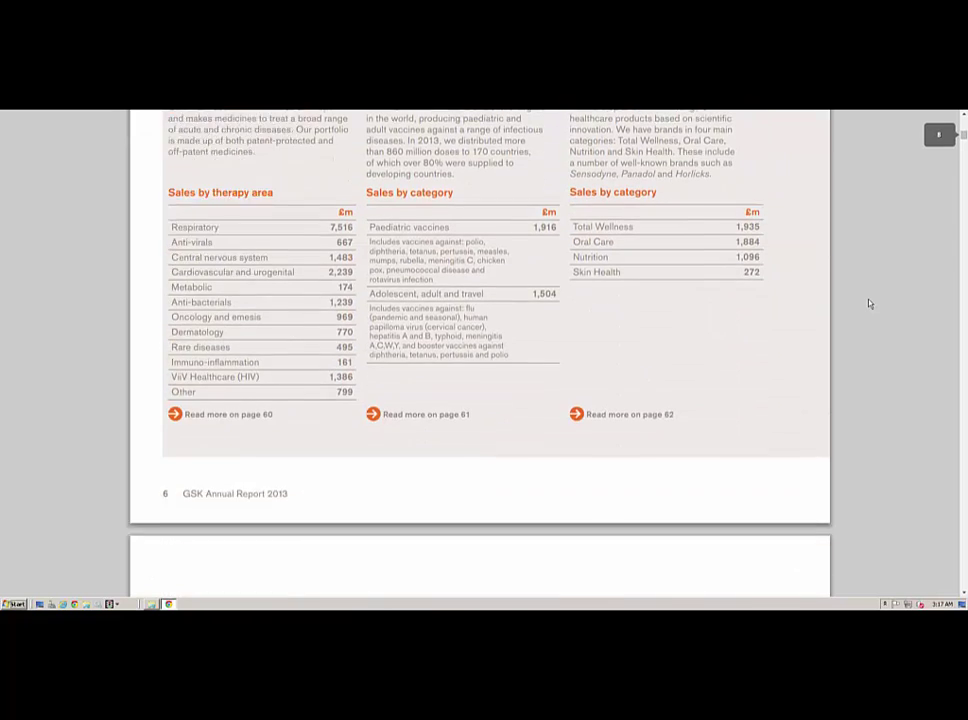
scroll(869, 304, down, 10)
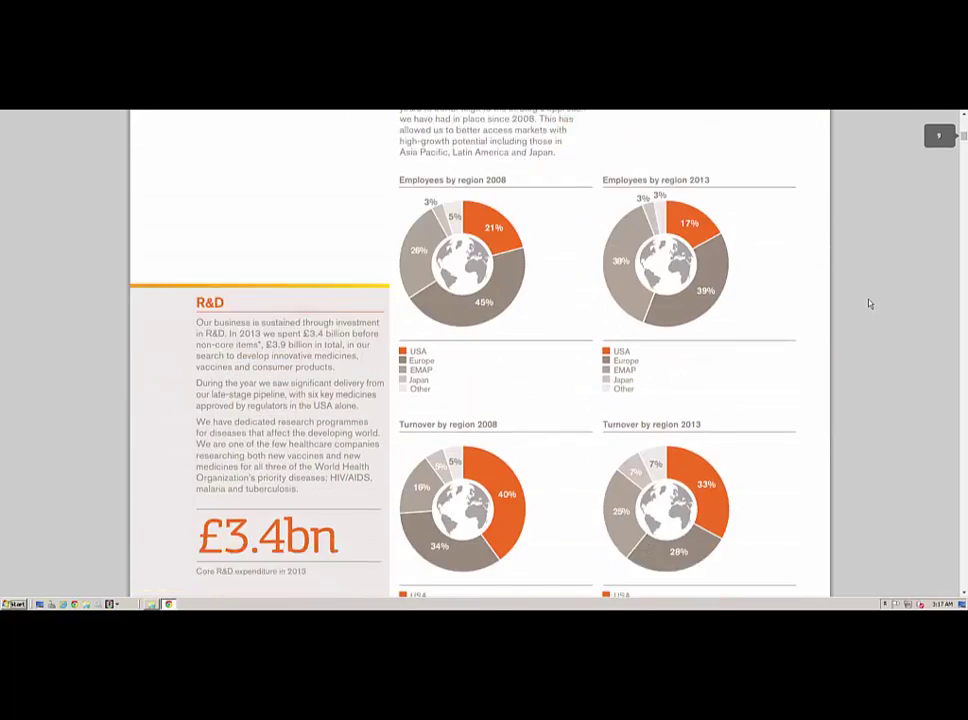
scroll(869, 304, down, 13)
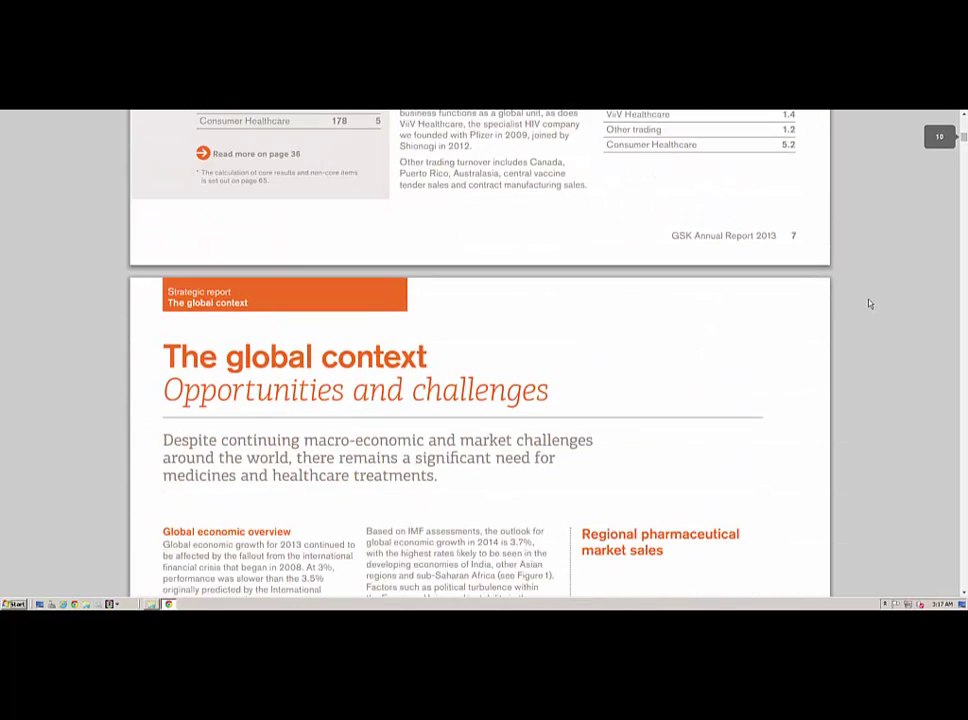
scroll(869, 304, down, 2)
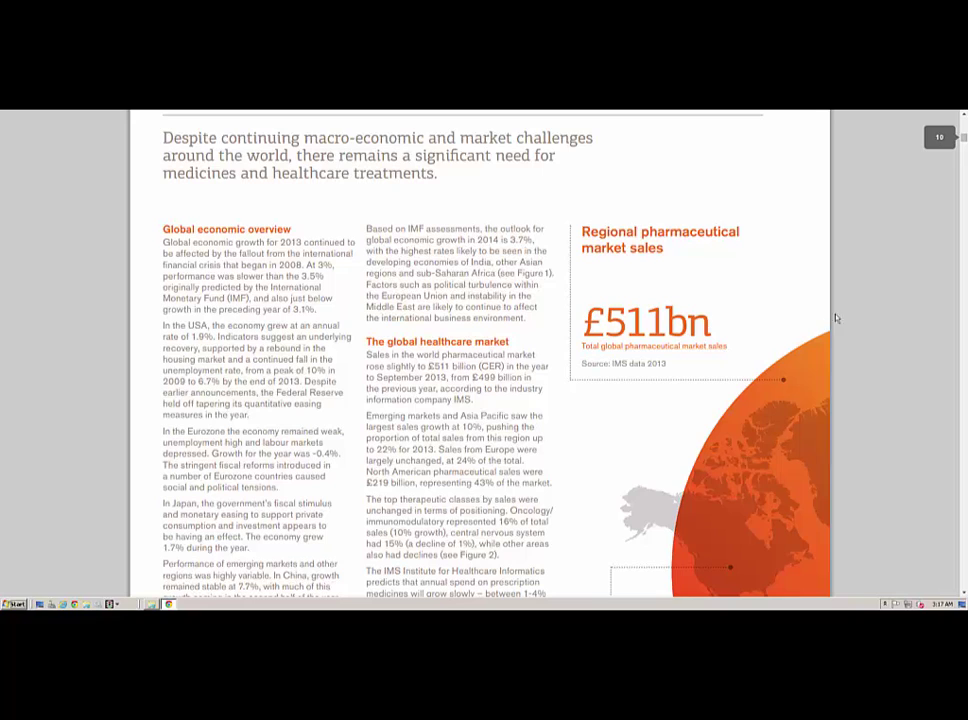
drag(422, 438, 467, 438)
Look up 'total sales' in Business Glossary Desktop and show the Total Sales term details
key(ctrl+shift+q)
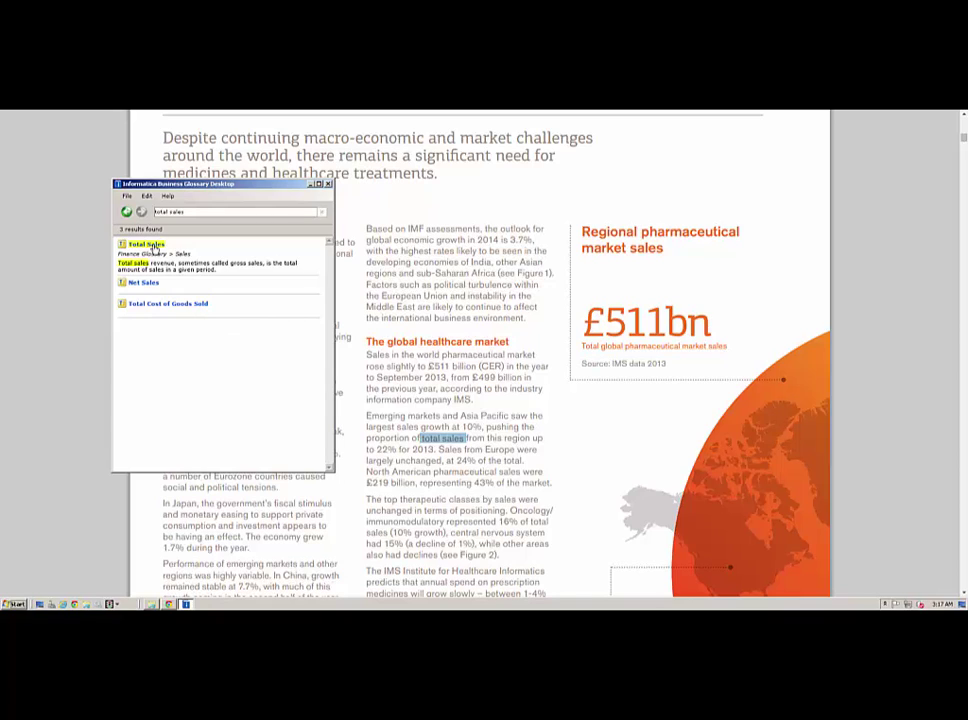
click(155, 245)
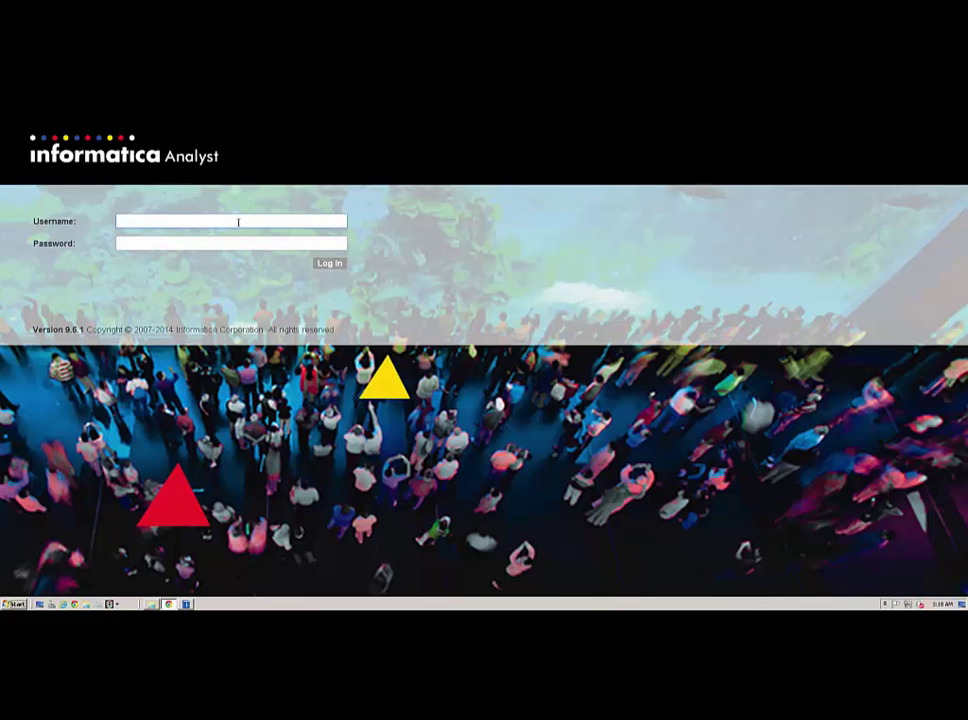
Sign in to Informatica Analyst as the business user and scroll the Total Sales term page
text(Business_User)
key(Tab)
text(*)
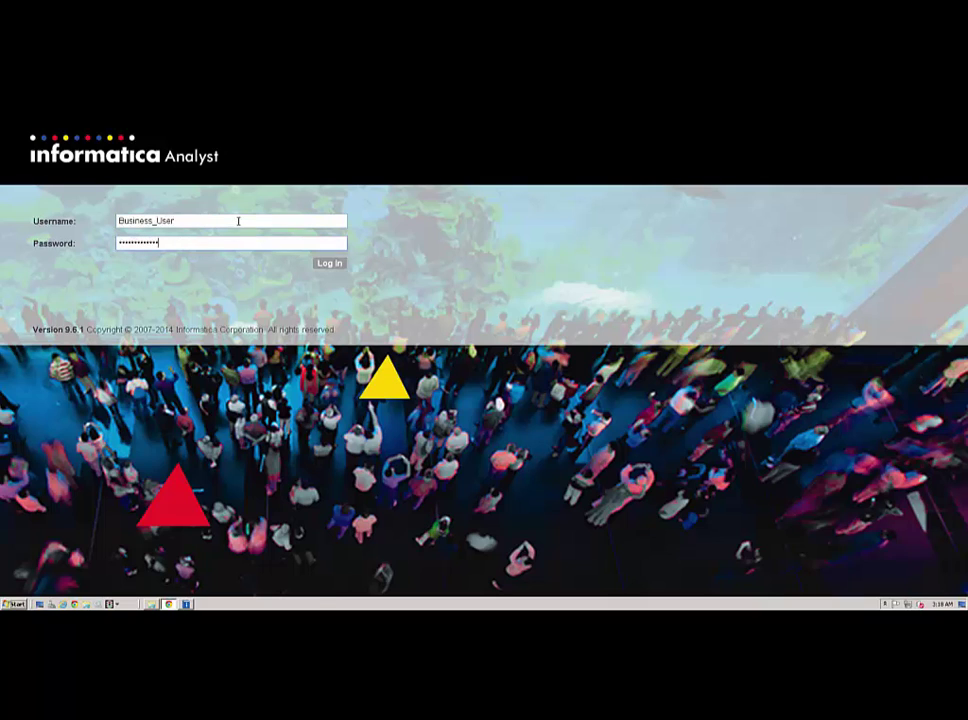
key(Return)
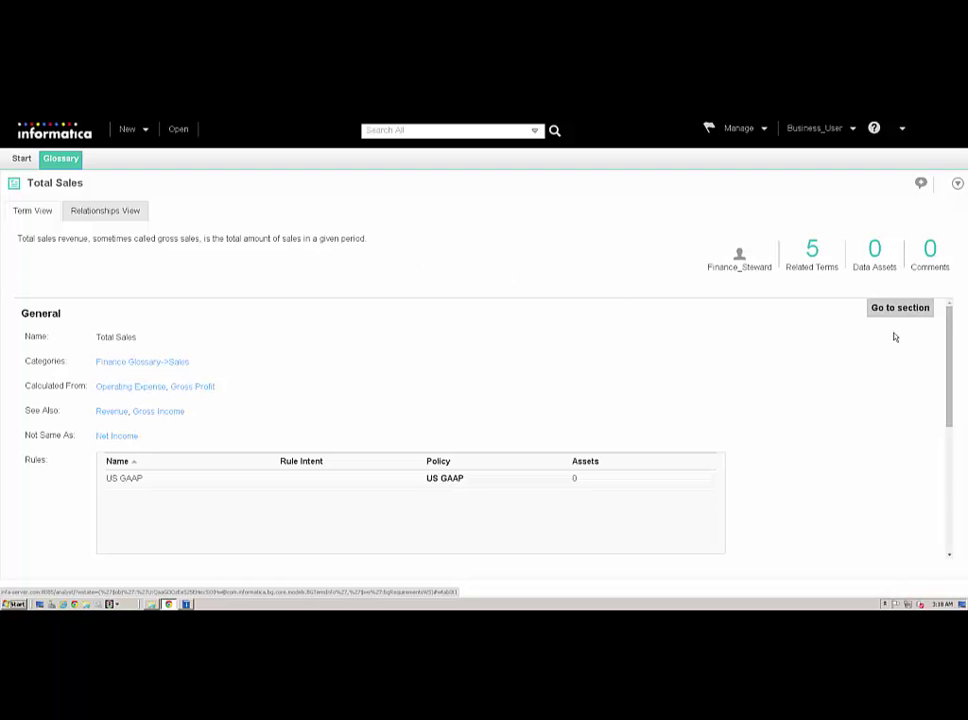
scroll(958, 360, down, 2)
drag(962, 377, 964, 324)
Show the Total Sales relationships view and bring up the Gross Income node's actions
click(107, 211)
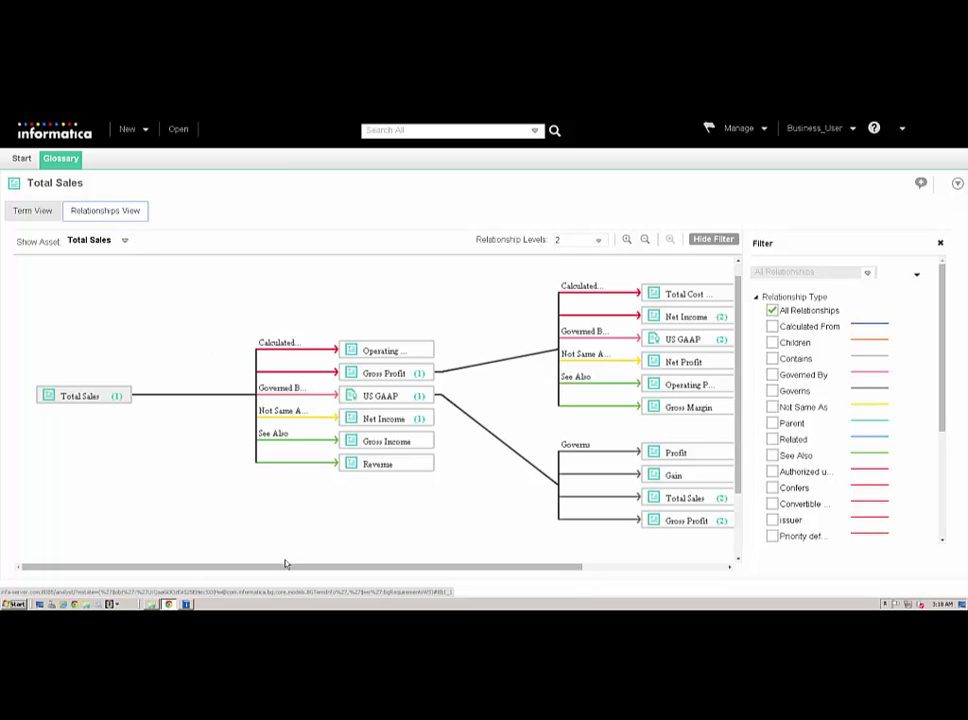
mouse_move(287, 568)
mouse_down()
mouse_move(333, 573)
mouse_move(294, 572)
mouse_up()
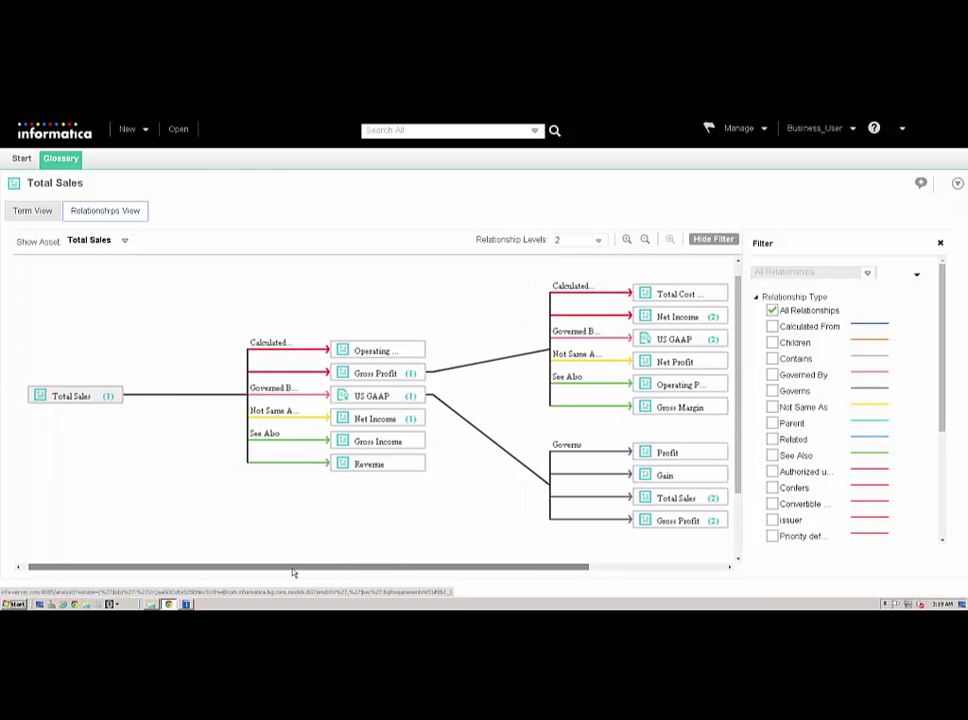
mouse_move(371, 356)
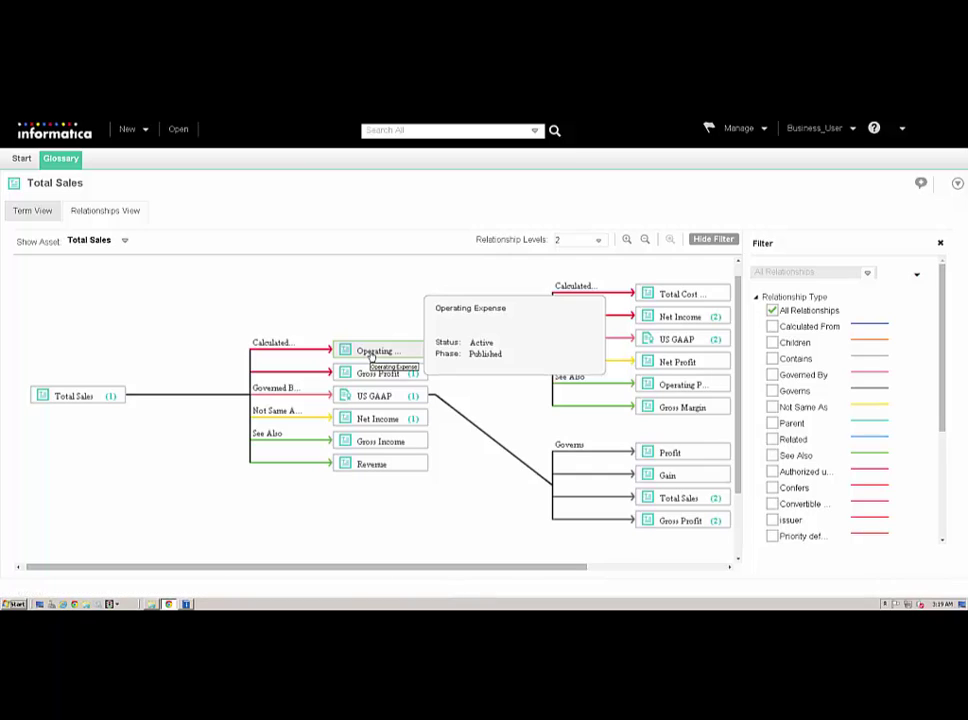
click(376, 447)
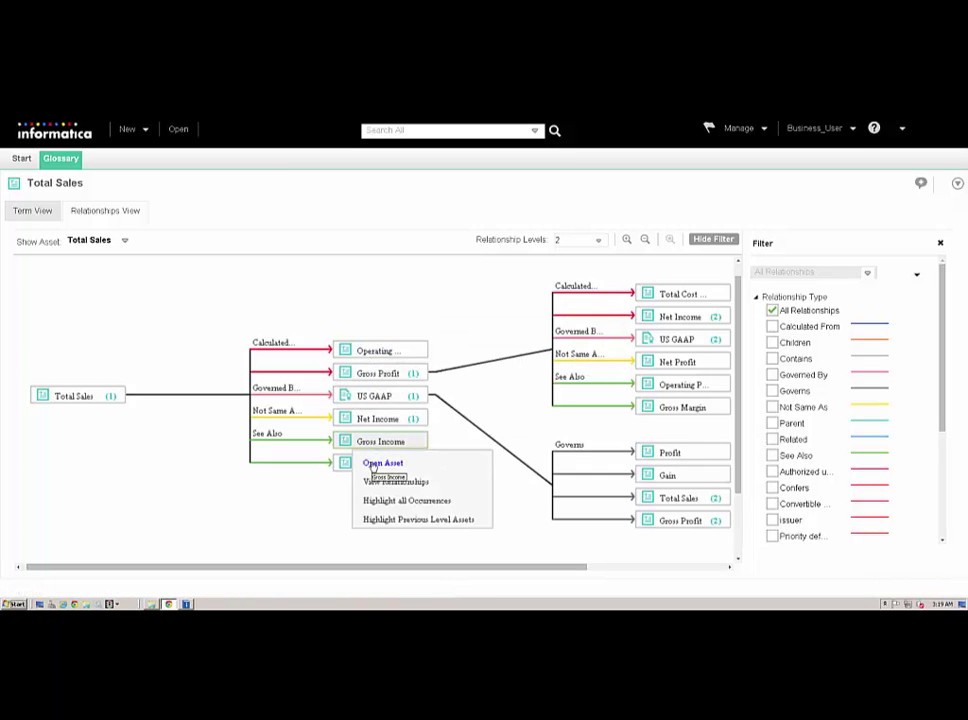
Open Gross Income and post the comment 'Please add other assets which are related to Gross Income.'
click(374, 464)
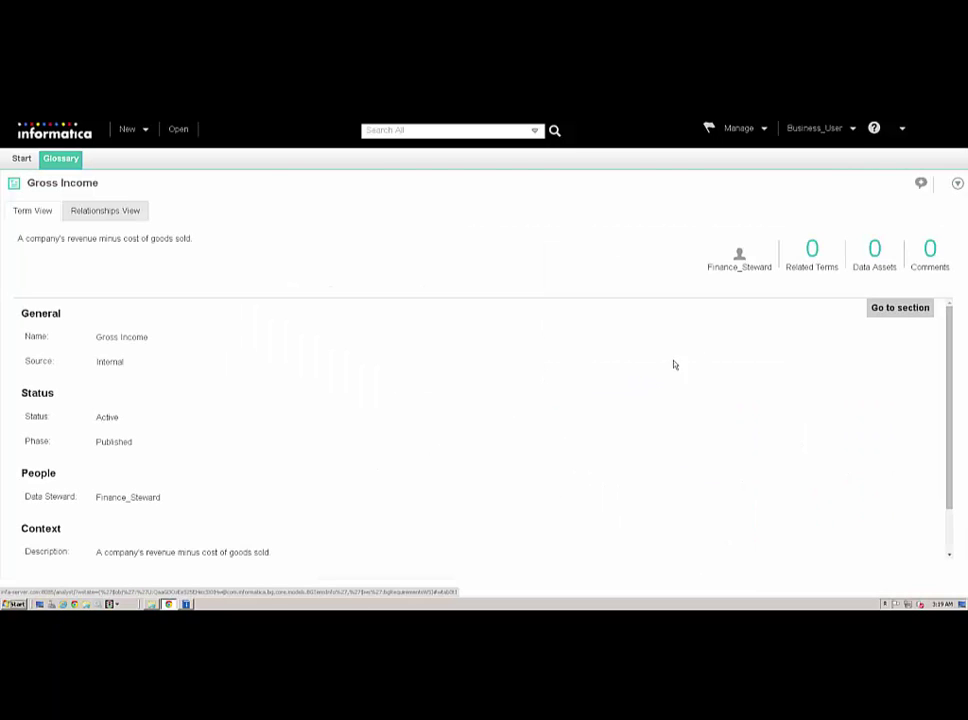
click(921, 184)
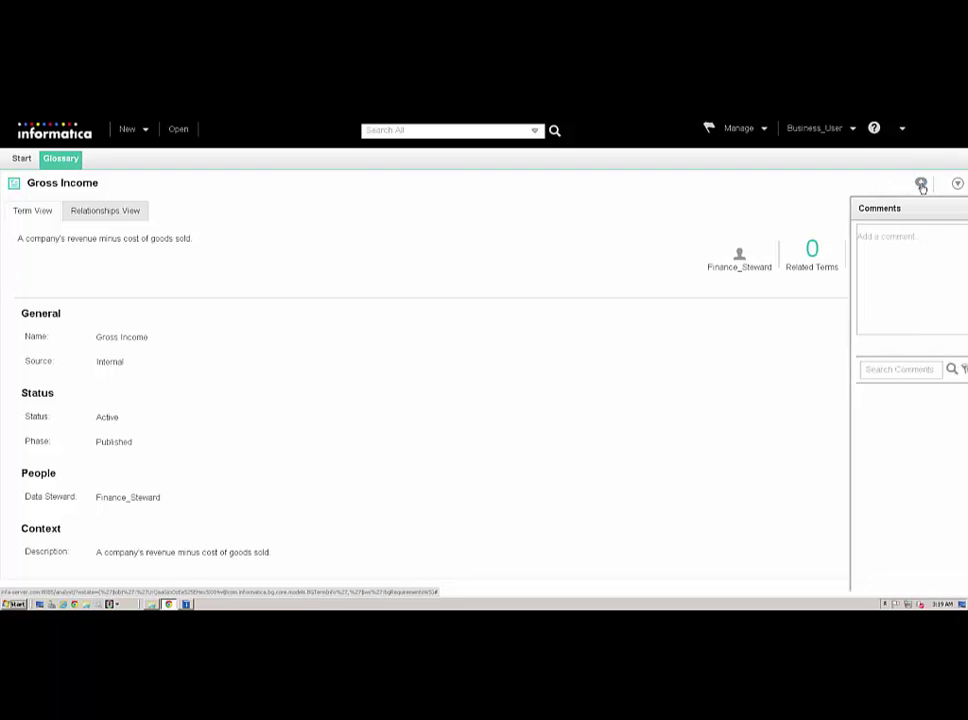
click(866, 242)
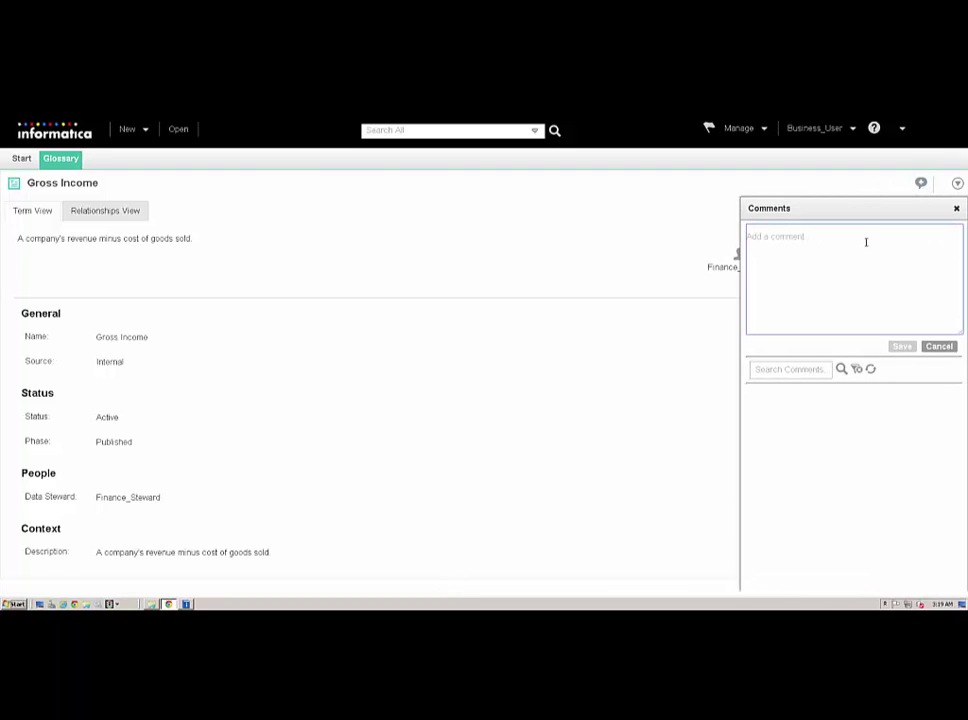
text(Please add other assets which are related to Gross Income.)
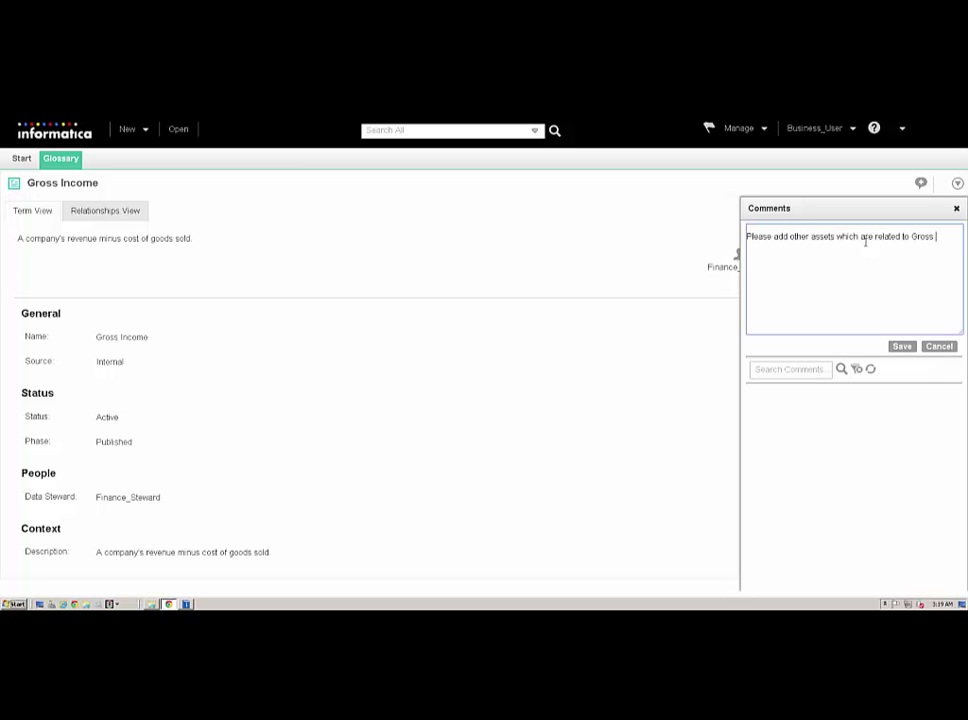
click(902, 346)
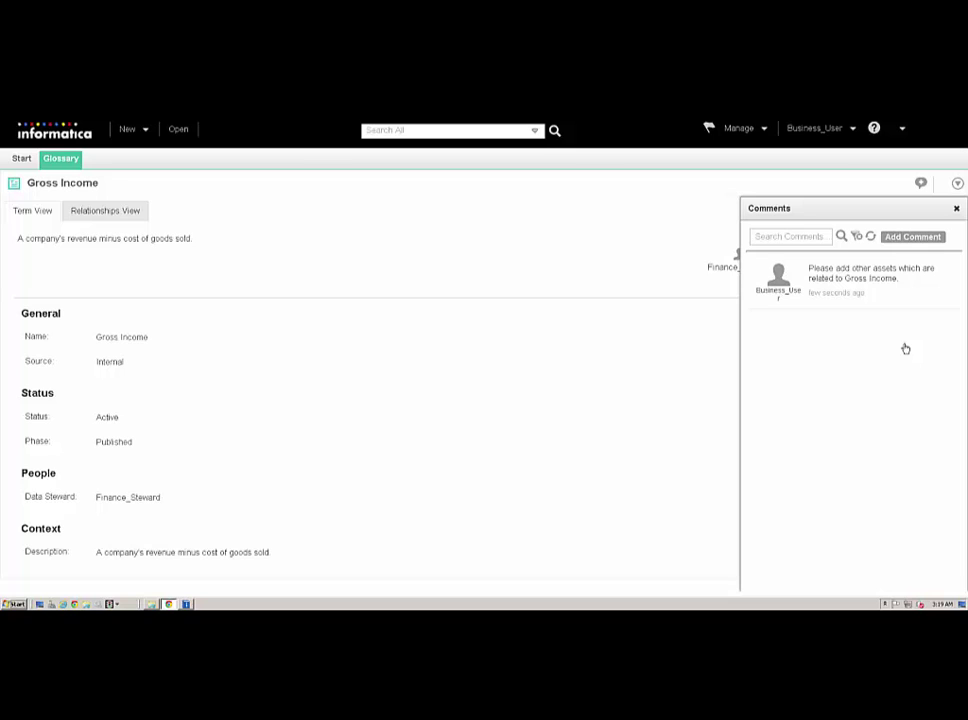
Follow the Gross Income term
click(956, 210)
click(957, 184)
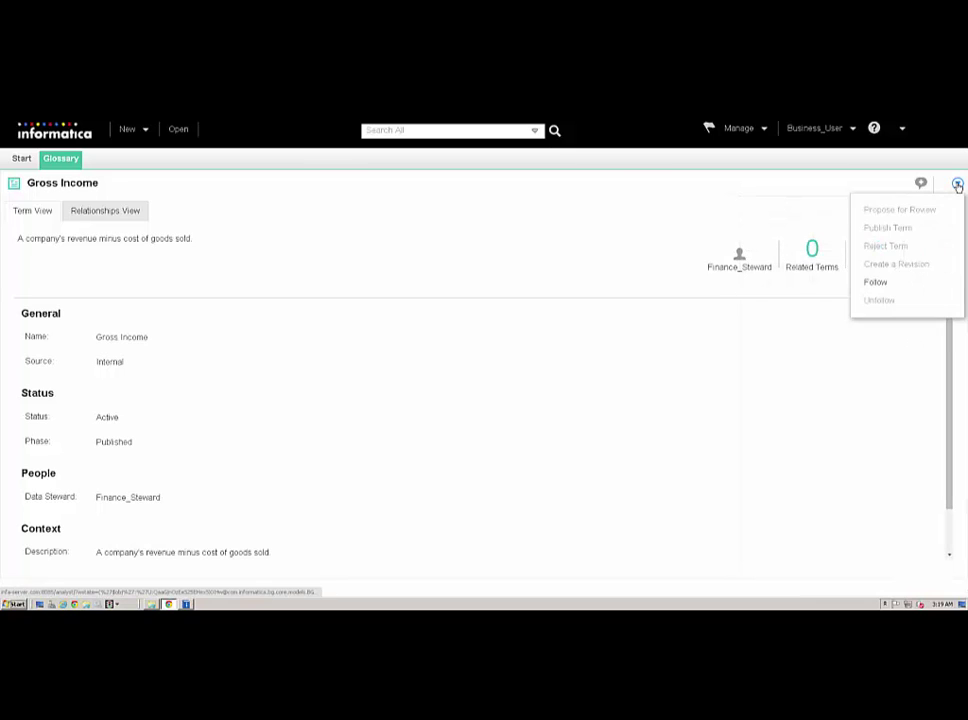
click(878, 284)
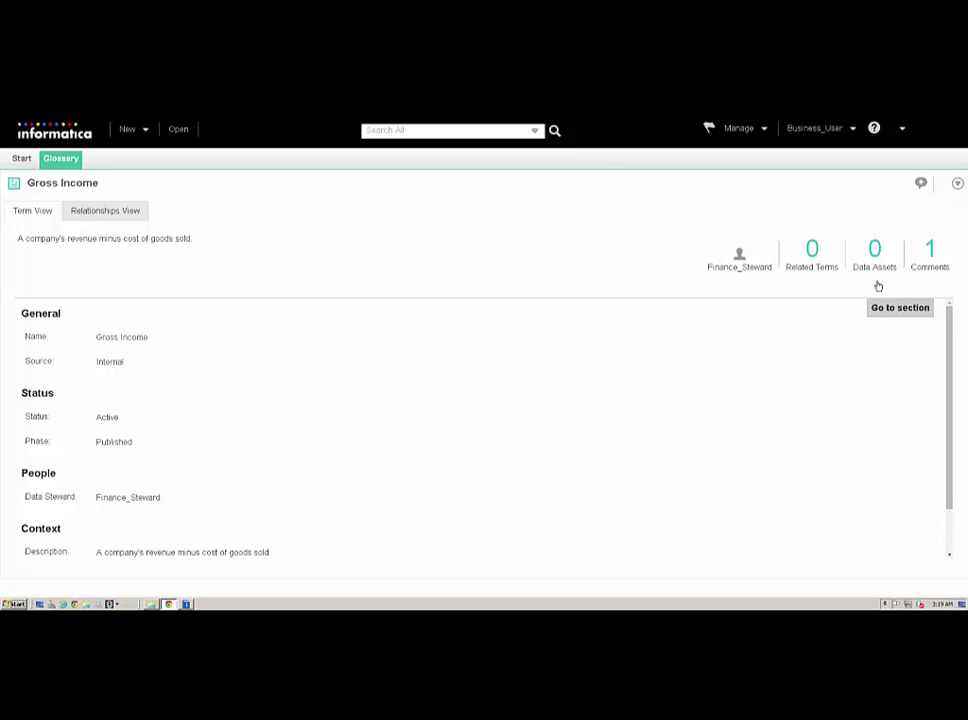
Log out and sign back in to Informatica Analyst as the finance steward
click(836, 132)
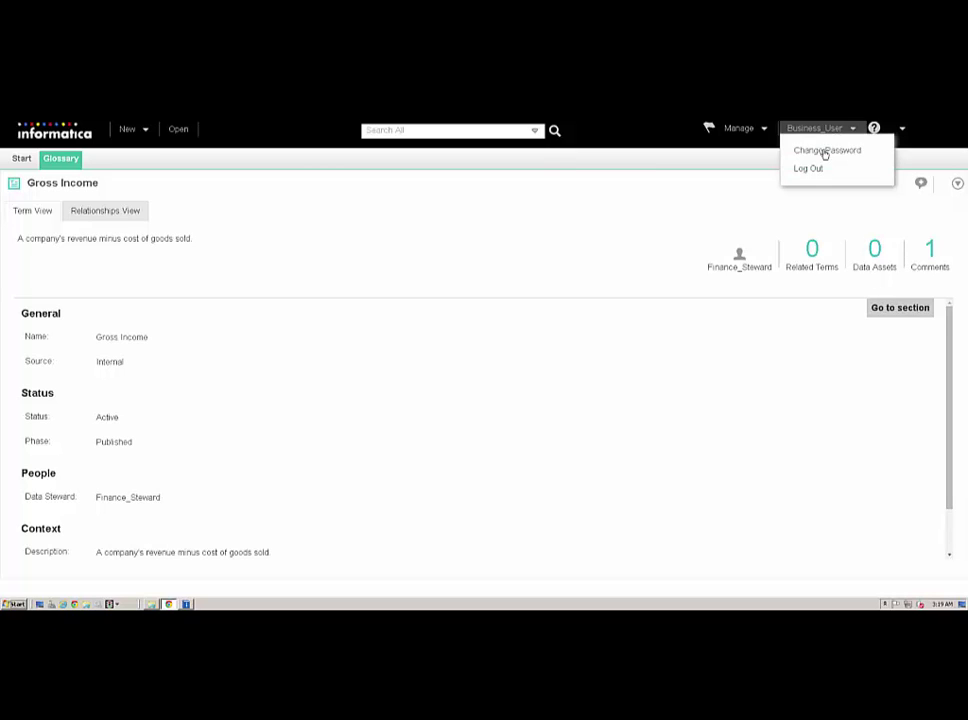
click(817, 170)
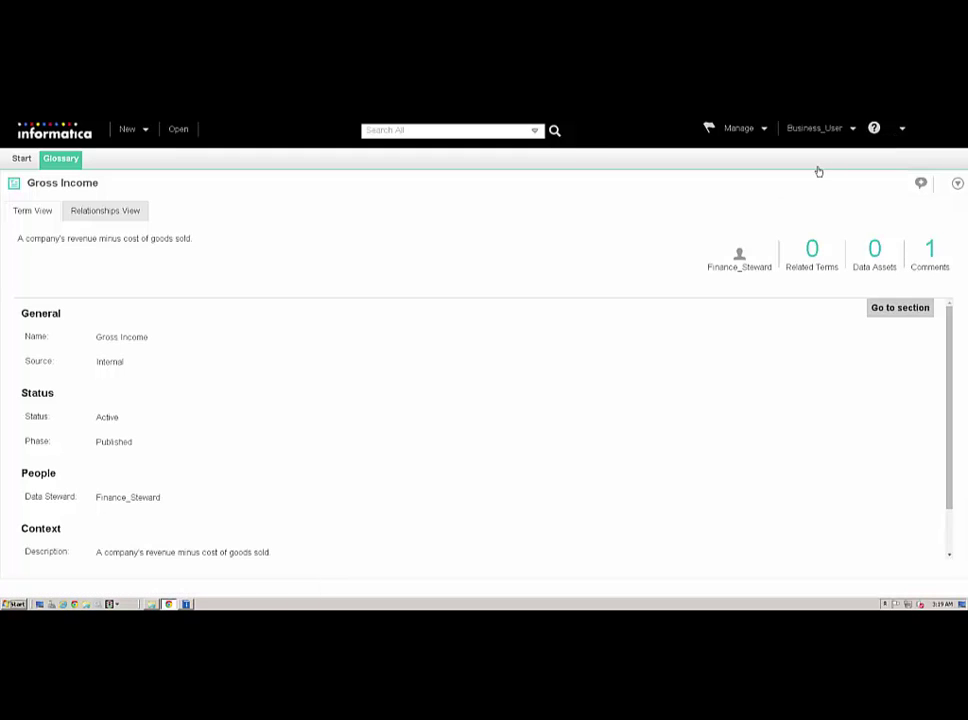
click(215, 218)
text(Finance_Steward)
key(Tab)
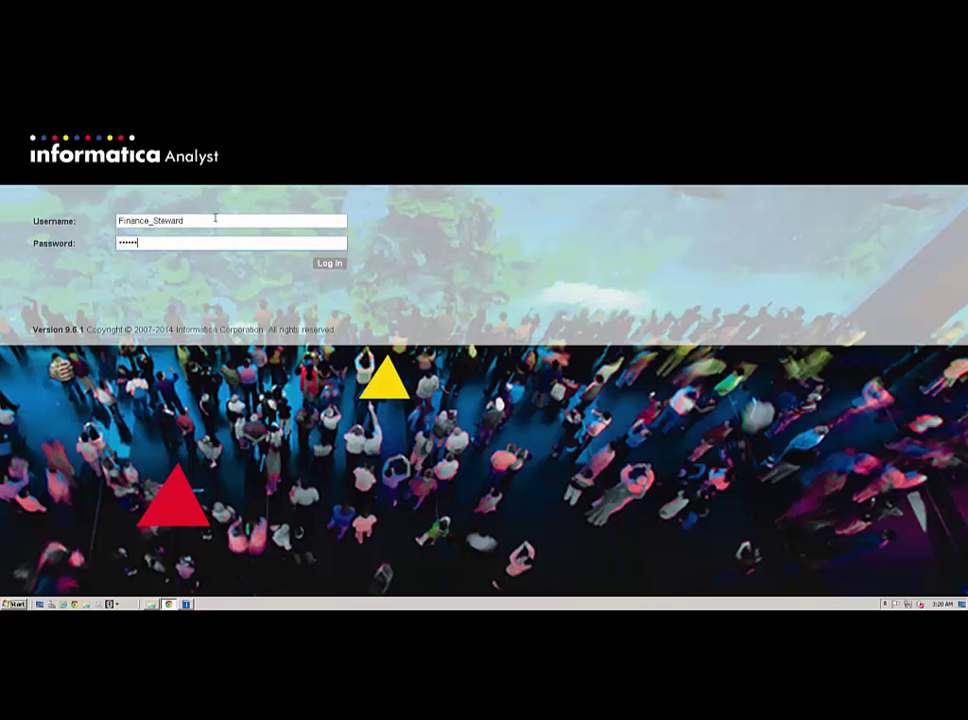
key(Return)
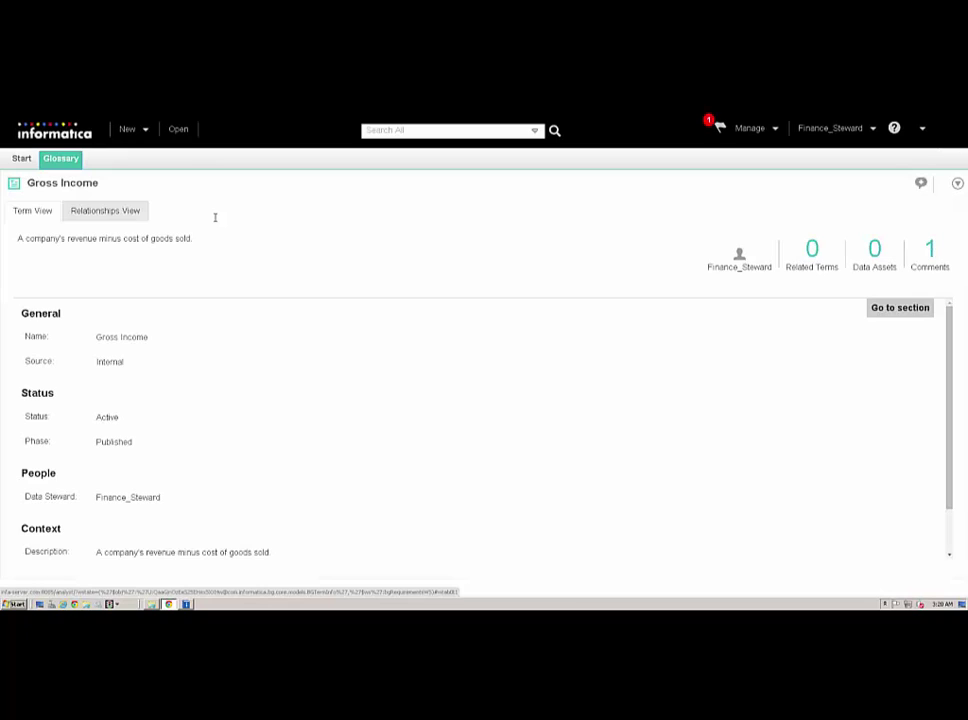
Mark the business user's Gross Income comment notification as read and close Notifications
click(720, 129)
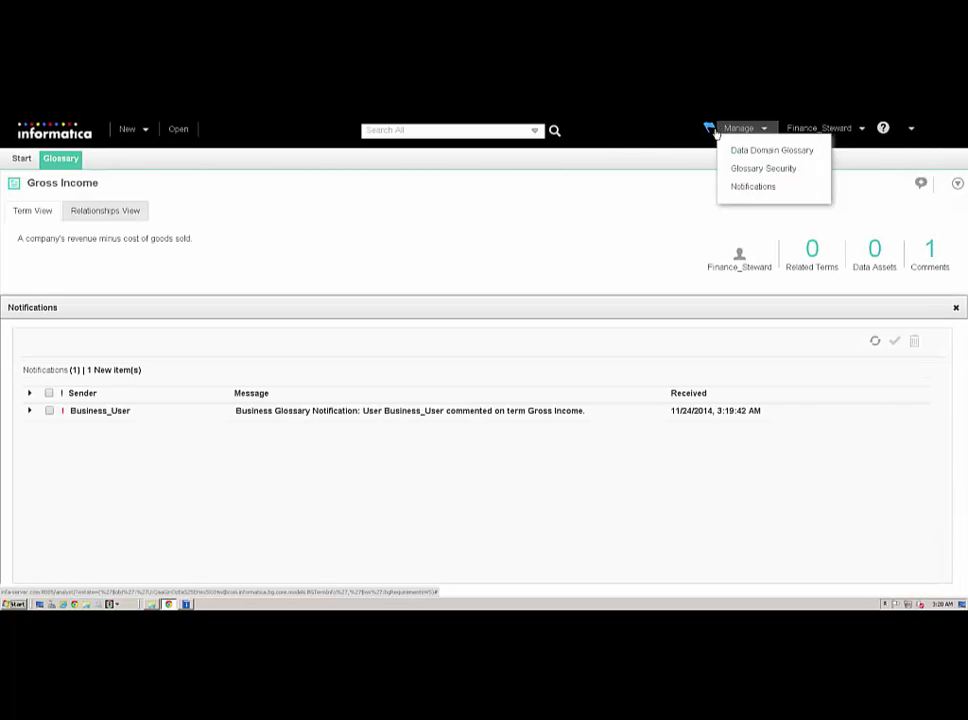
click(49, 410)
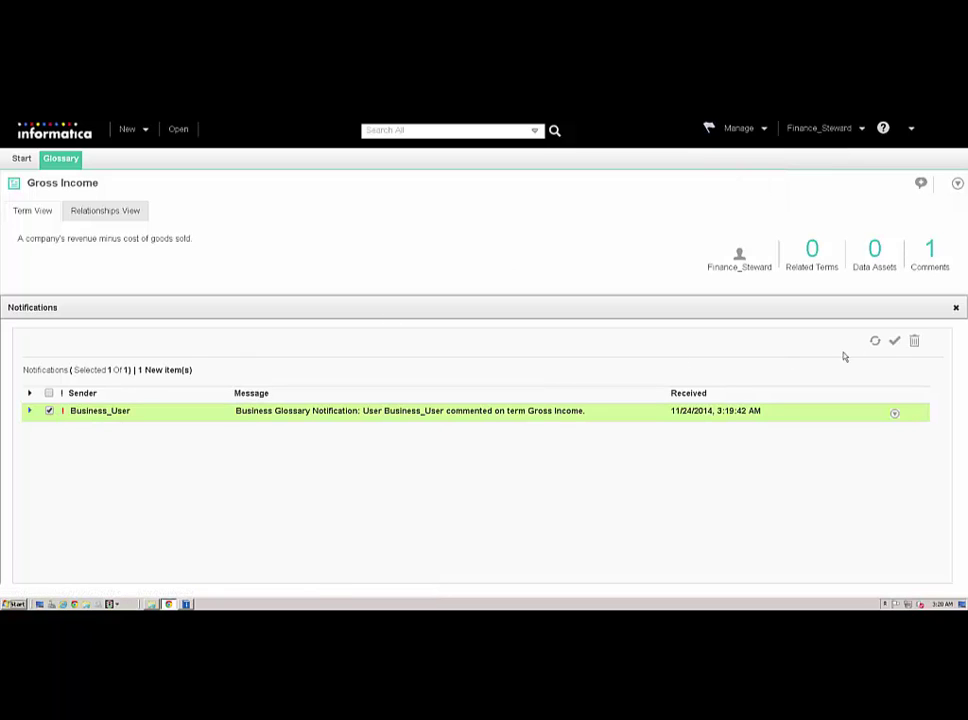
click(895, 342)
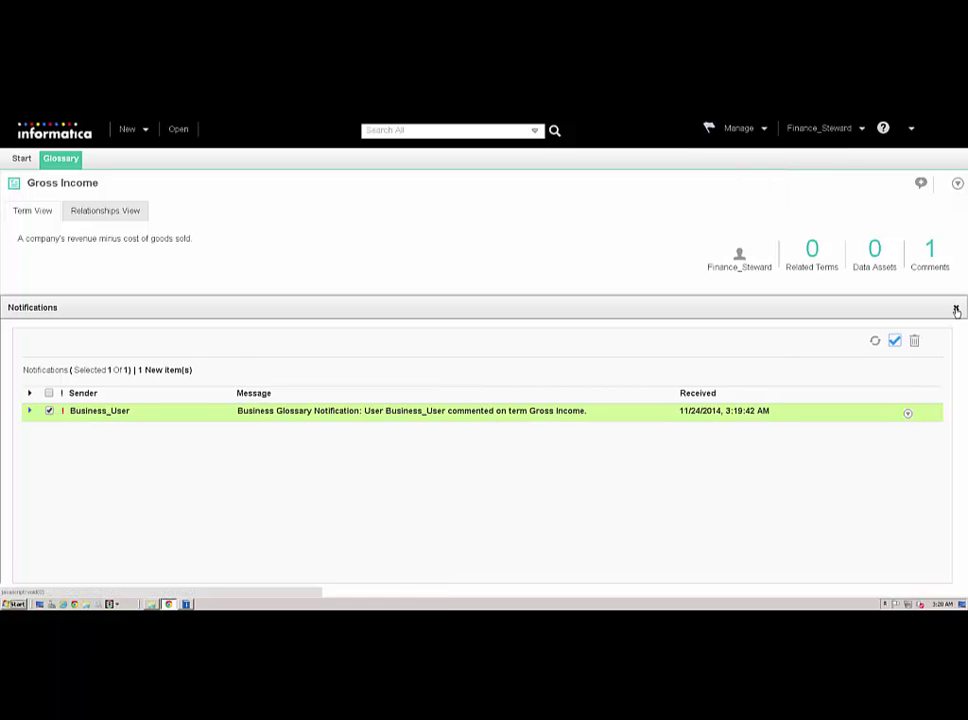
click(956, 308)
Read the Gross Income comments, then create and confirm a new revision of the term
click(931, 257)
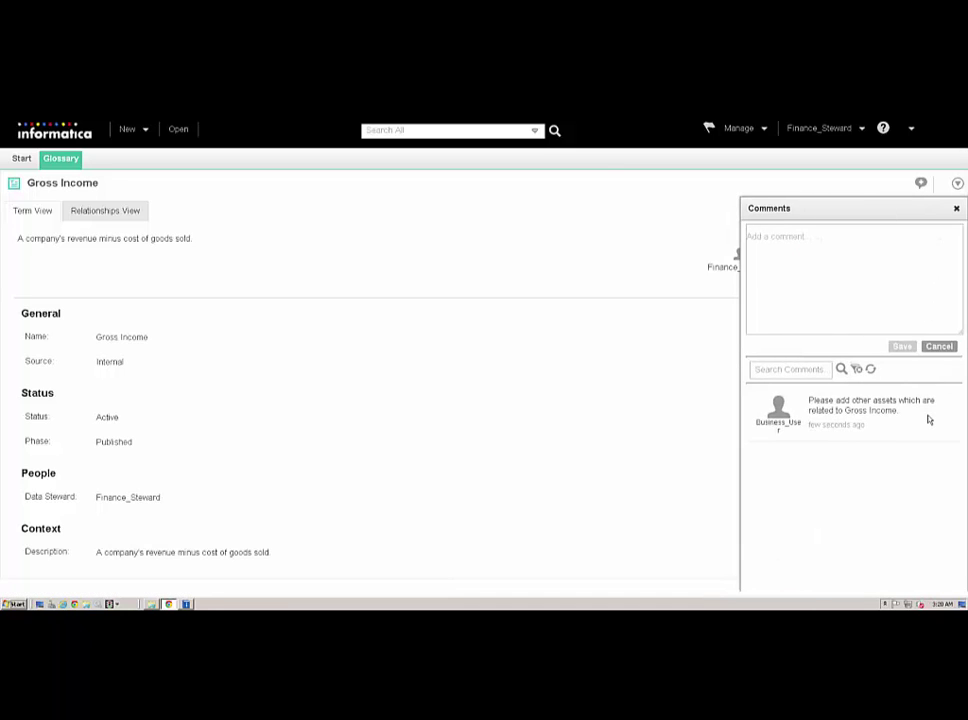
click(956, 208)
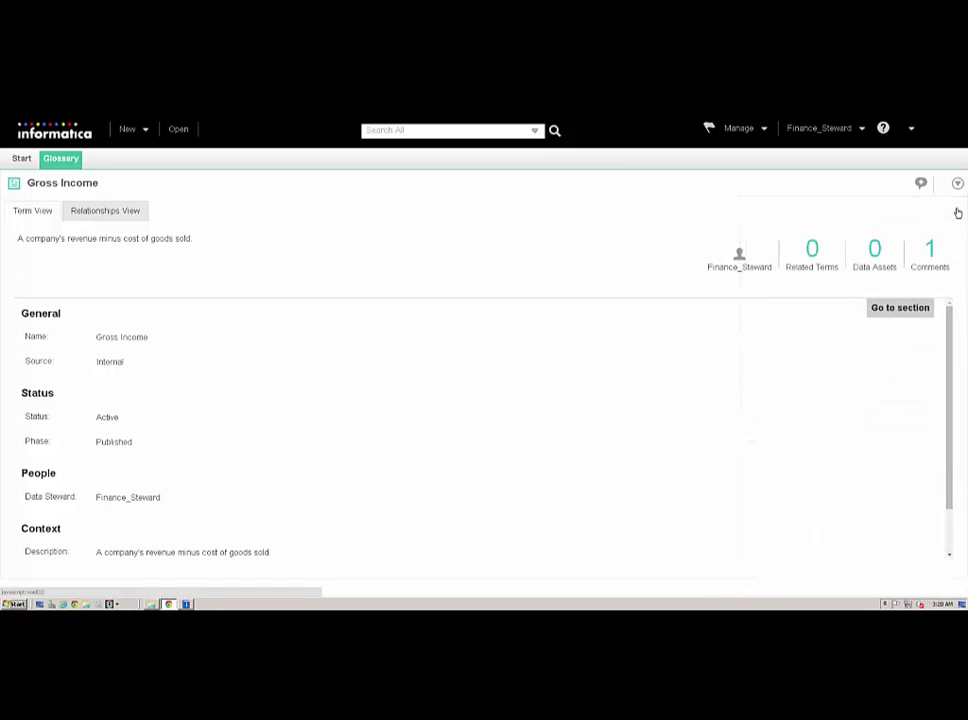
click(957, 184)
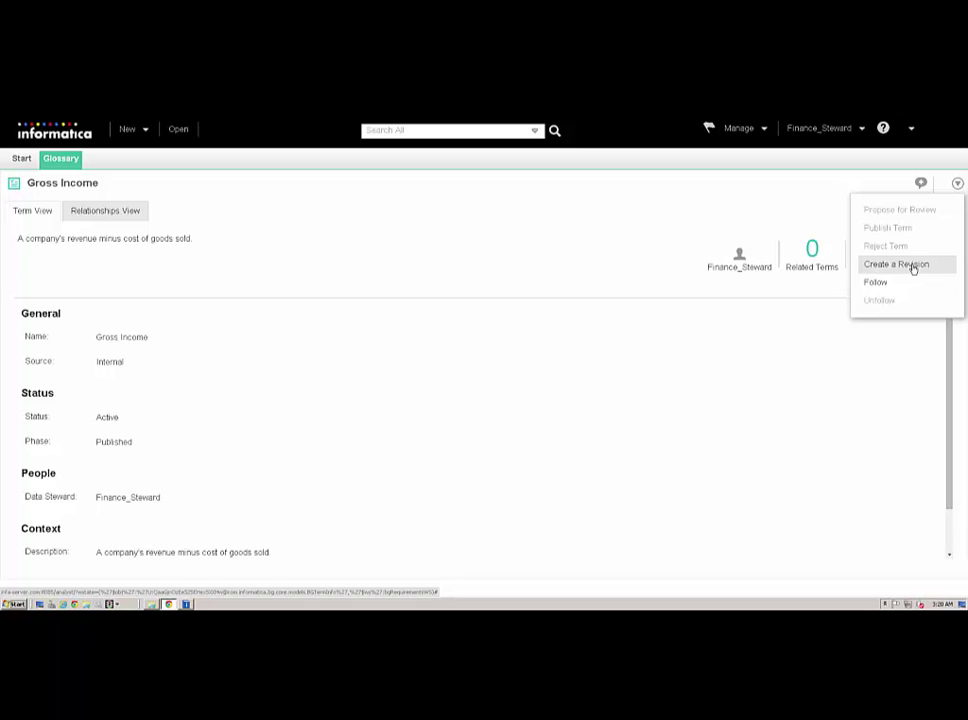
click(912, 265)
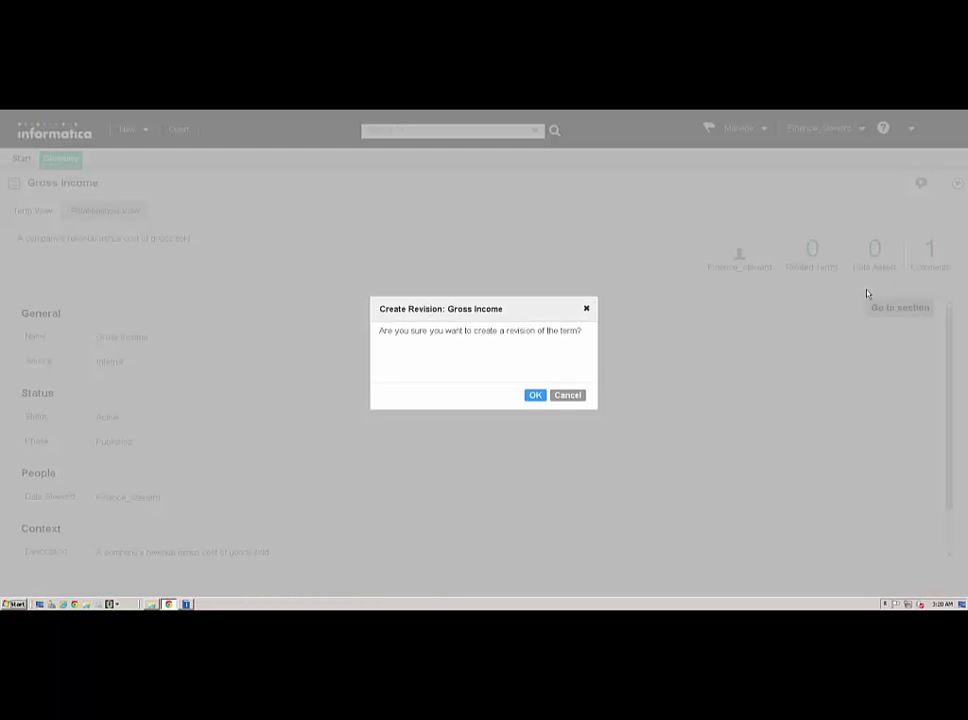
click(535, 395)
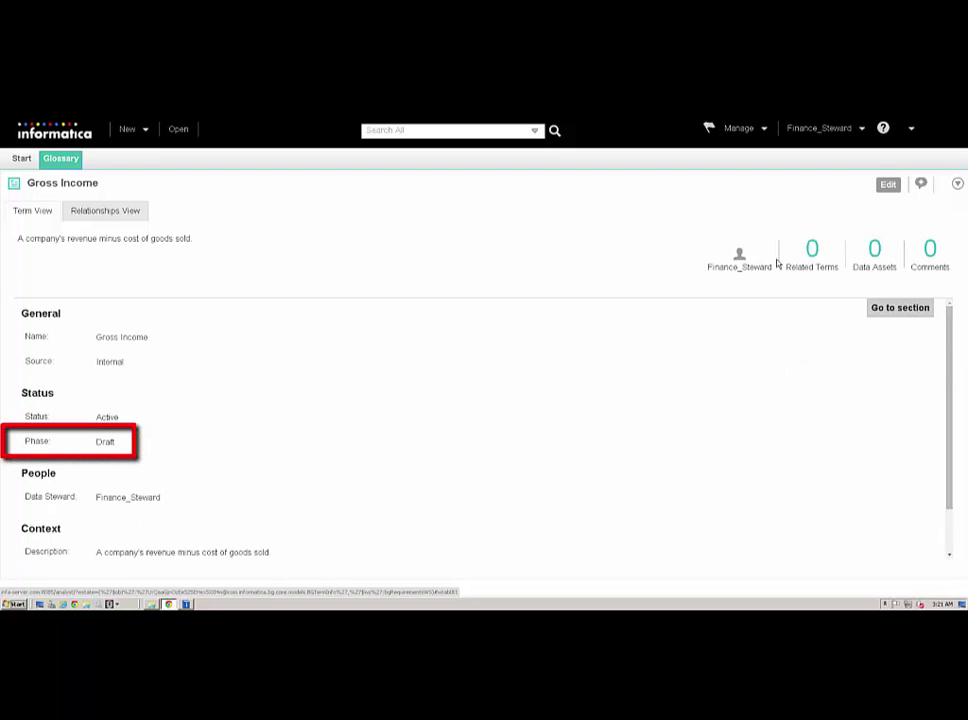
Edit Gross Income, pick Gross Profit and Gross Margin under See Also, then Save and Finish
click(887, 185)
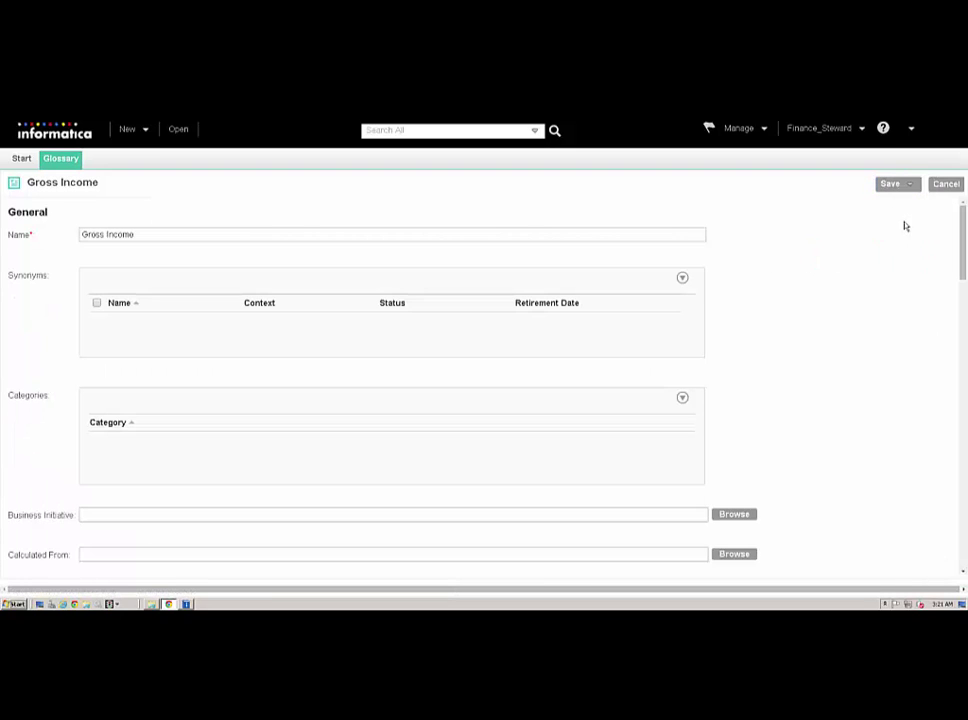
drag(963, 233, 963, 270)
click(735, 436)
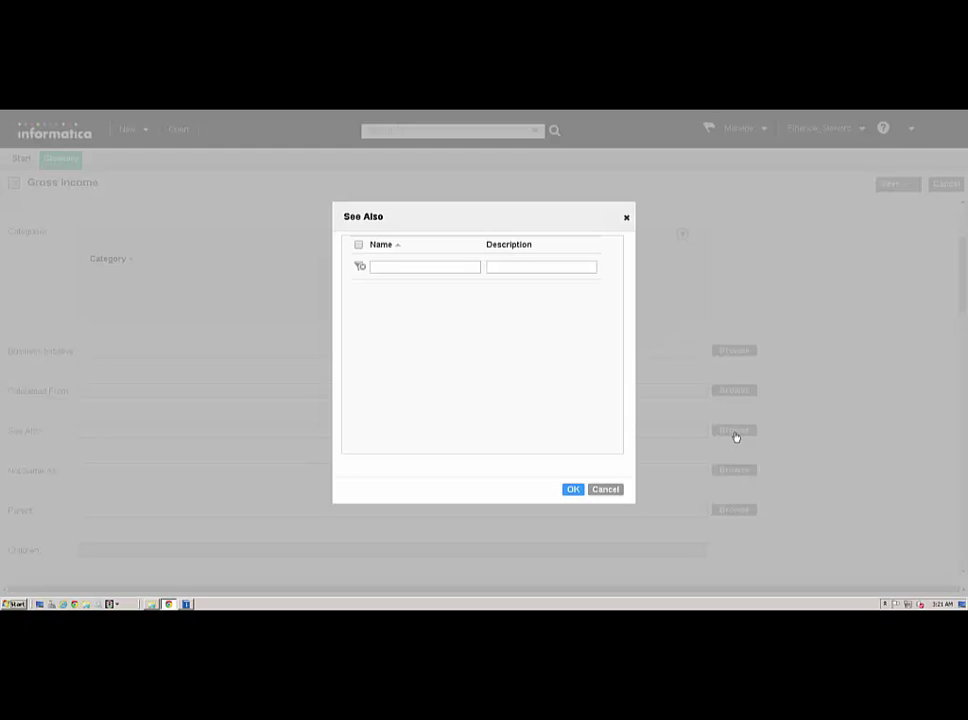
click(359, 341)
click(359, 323)
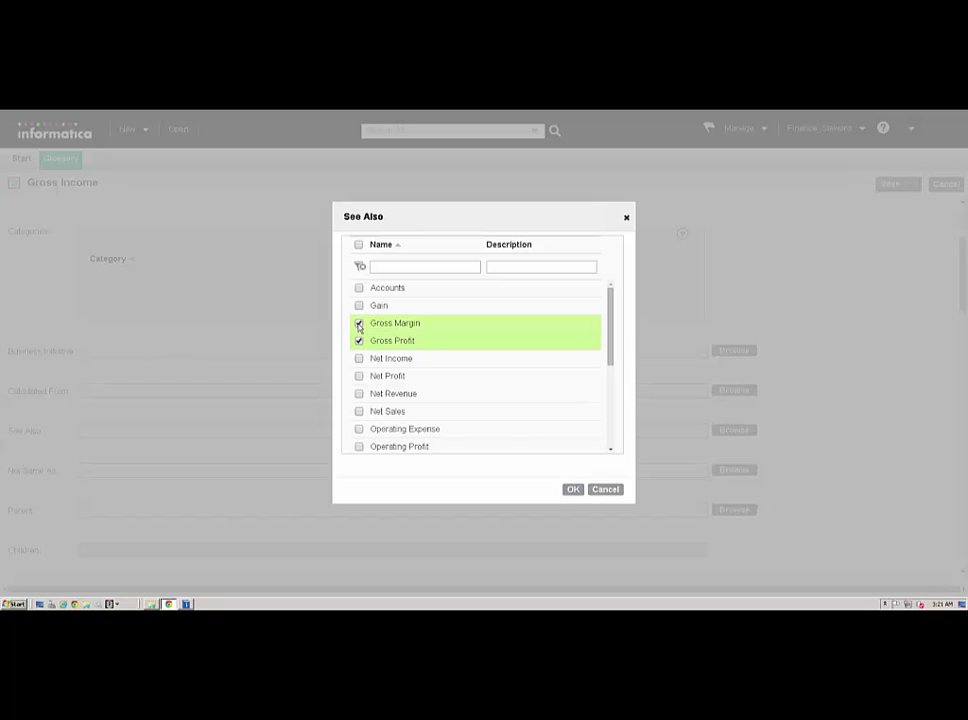
click(573, 489)
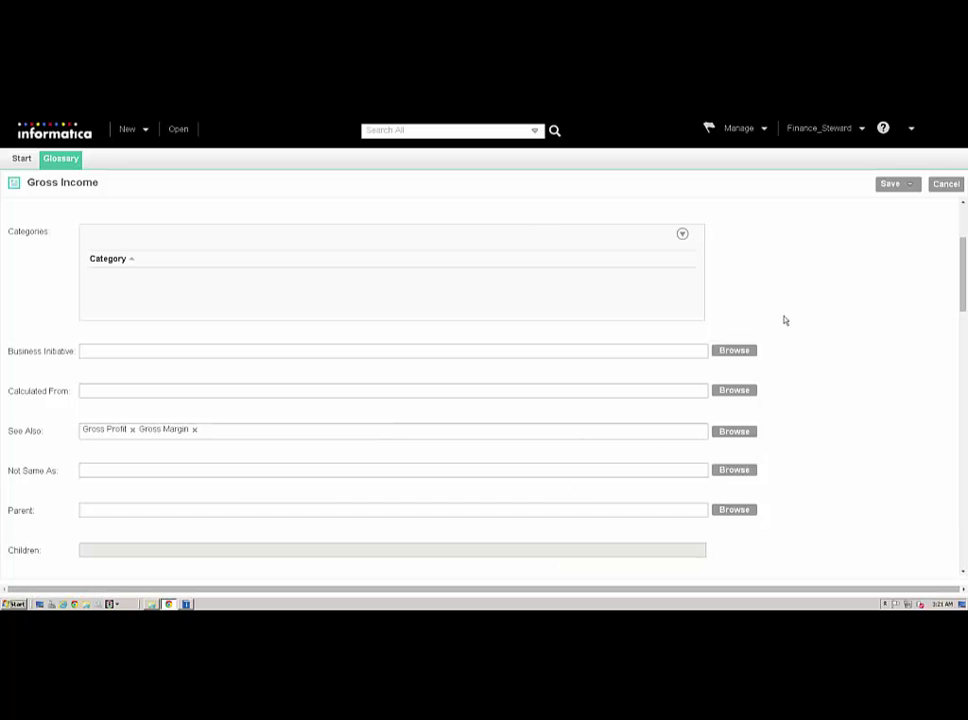
click(908, 184)
click(864, 228)
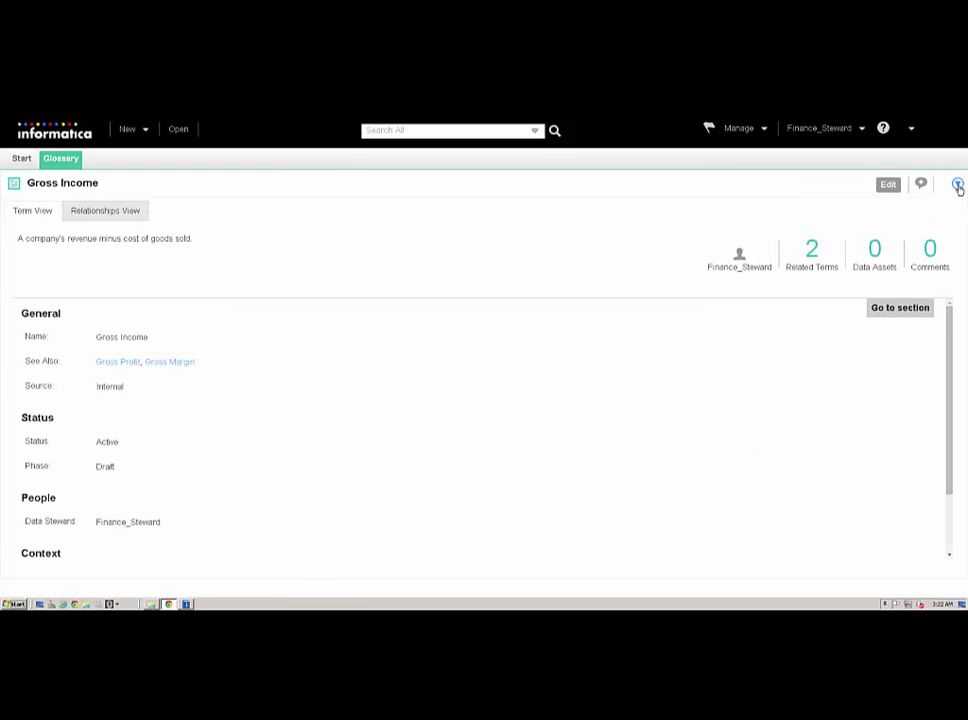
Propose the revised Gross Income term for review
click(957, 184)
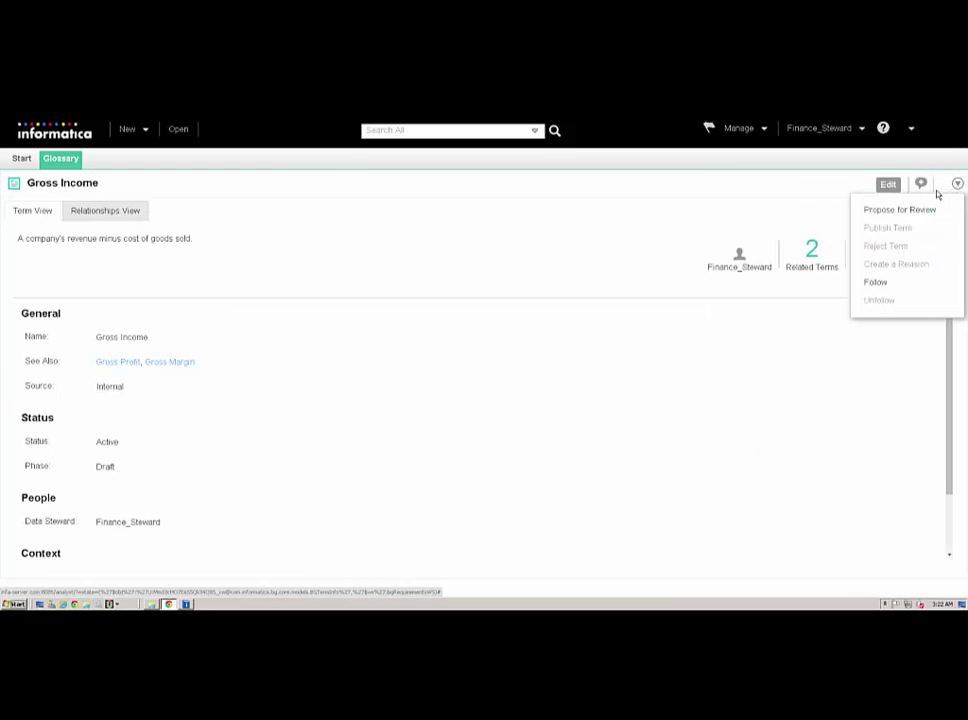
click(914, 211)
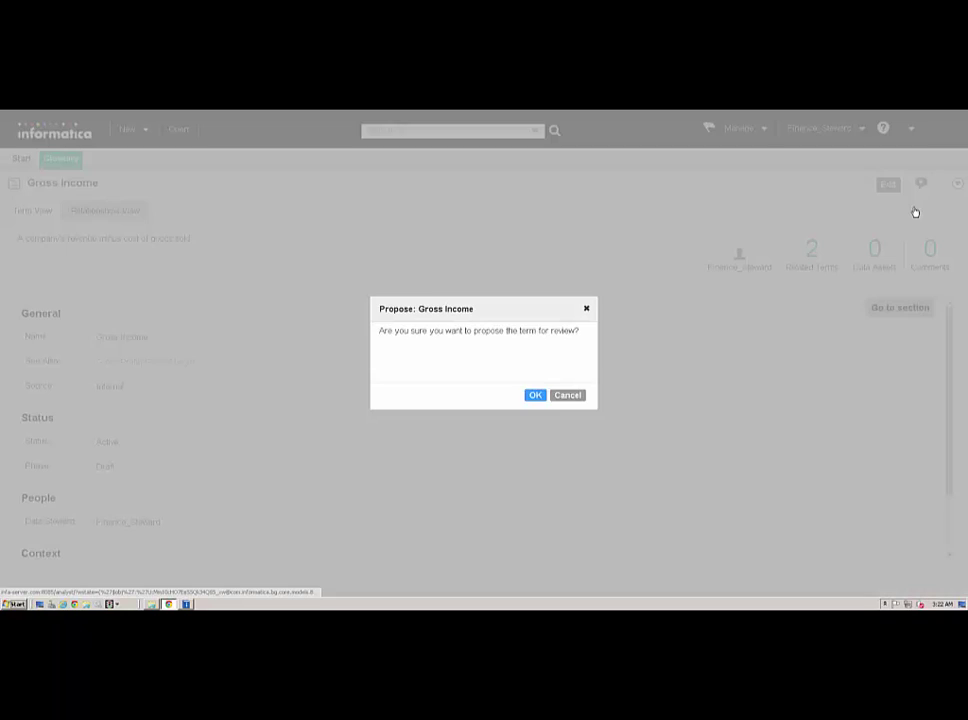
click(535, 395)
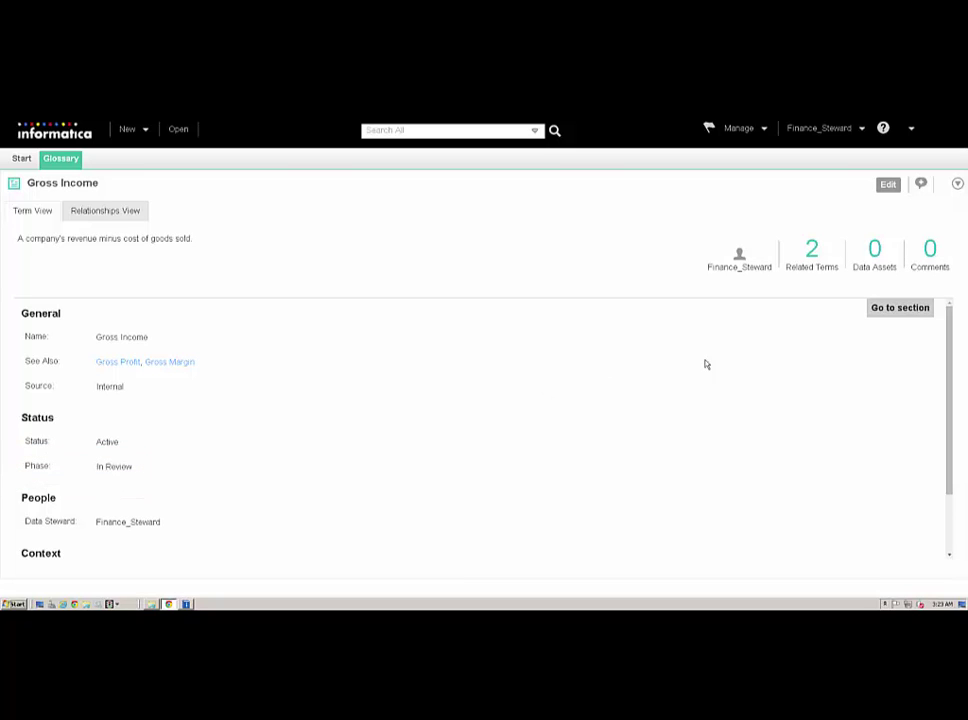
Publish the Gross Income term
click(957, 184)
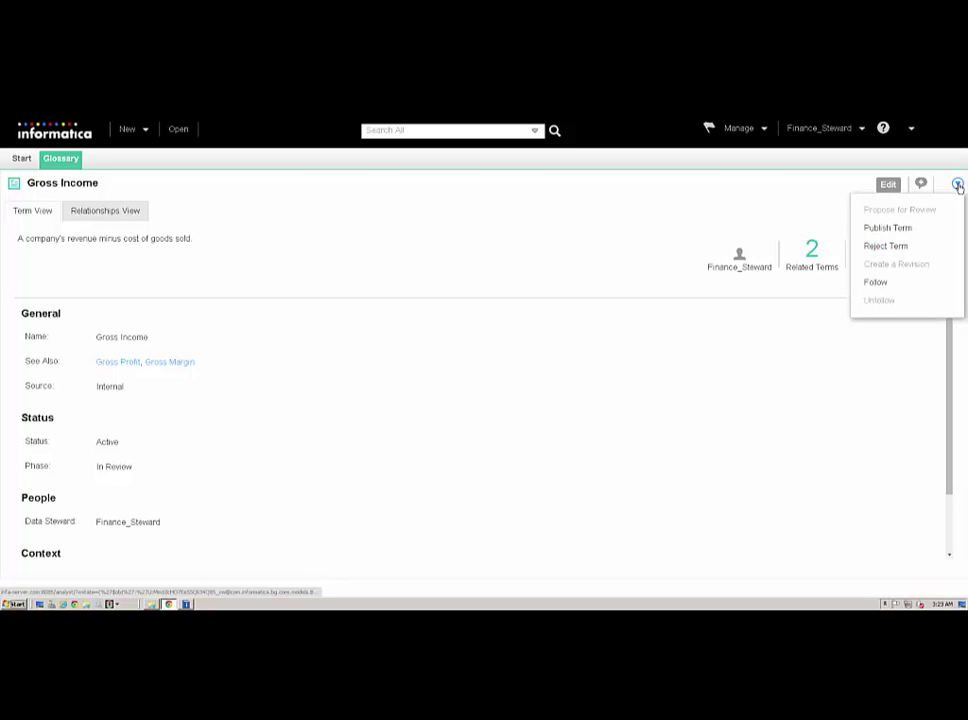
click(886, 229)
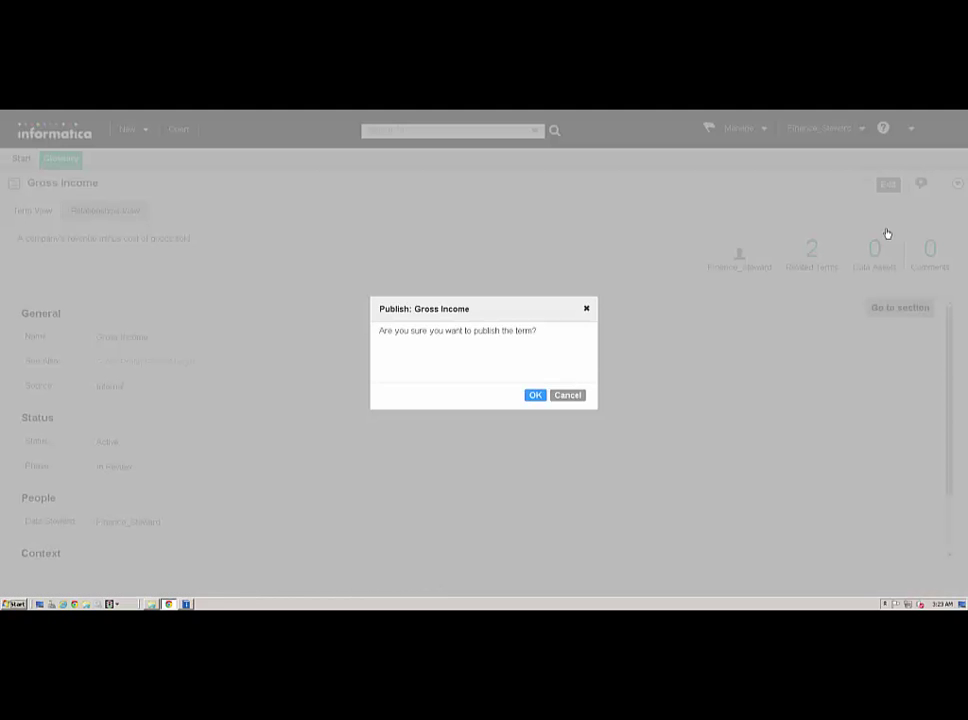
click(539, 396)
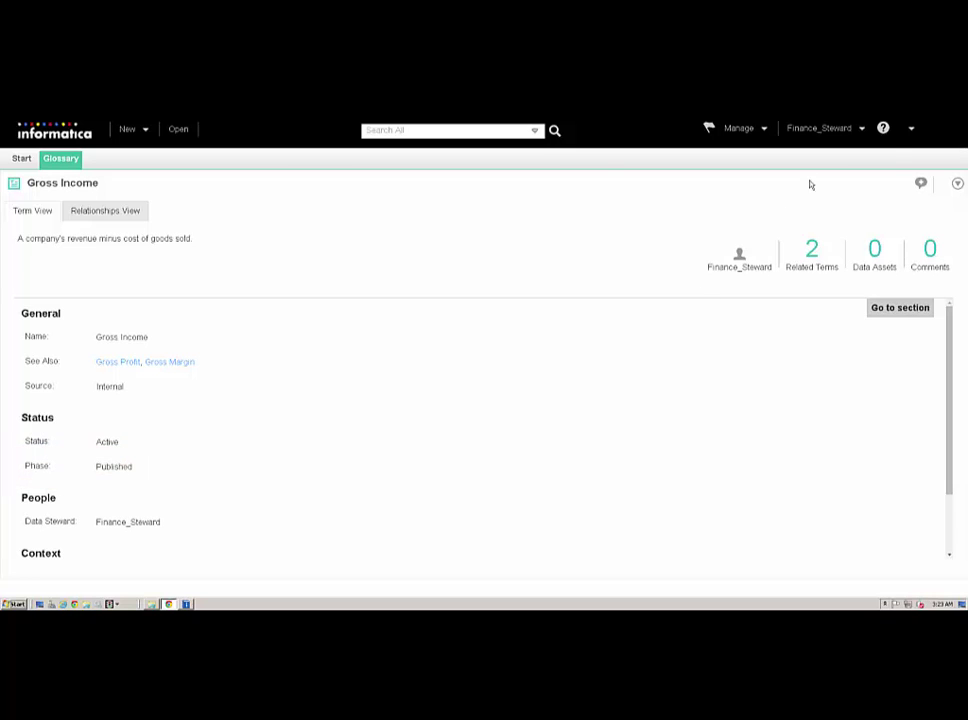
click(843, 130)
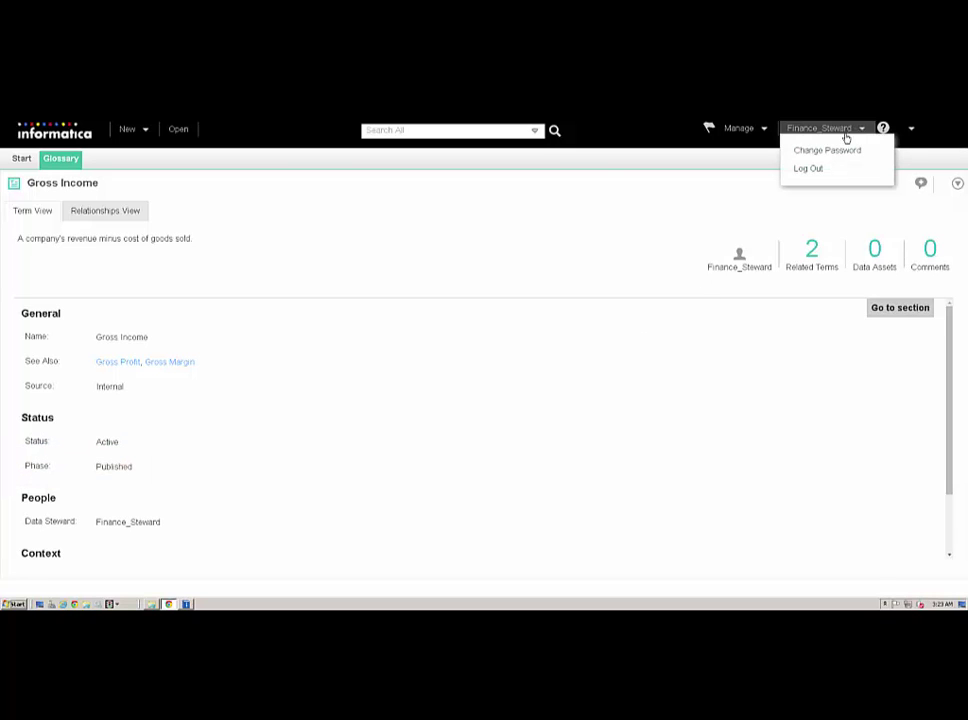
Log out and log back in to Informatica Analyst as the business user
click(805, 170)
click(284, 222)
text(Business_User)
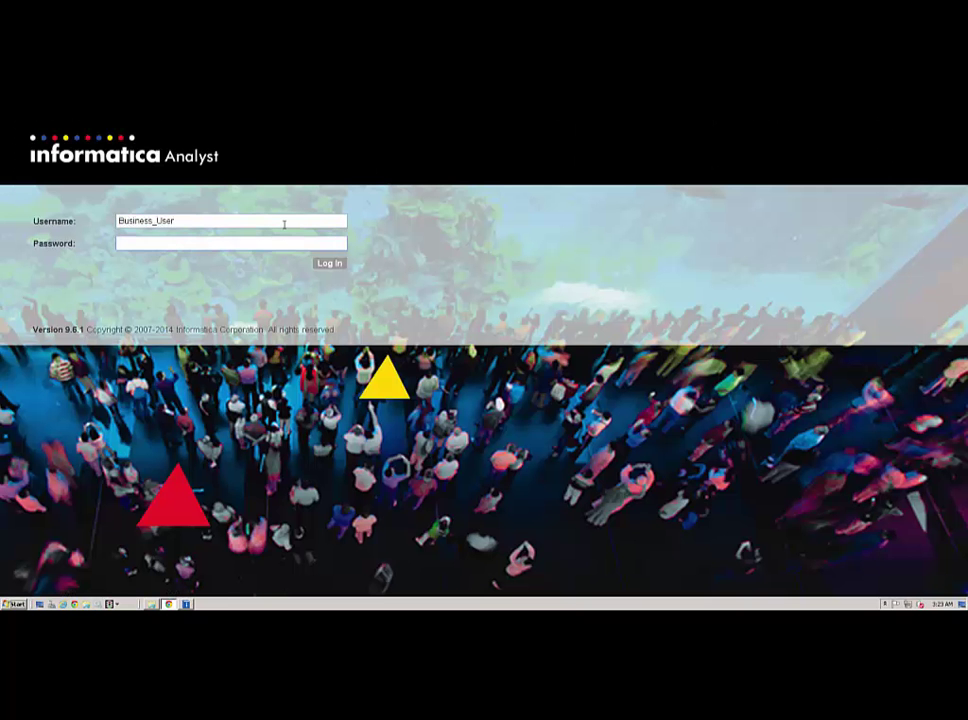
key(Return)
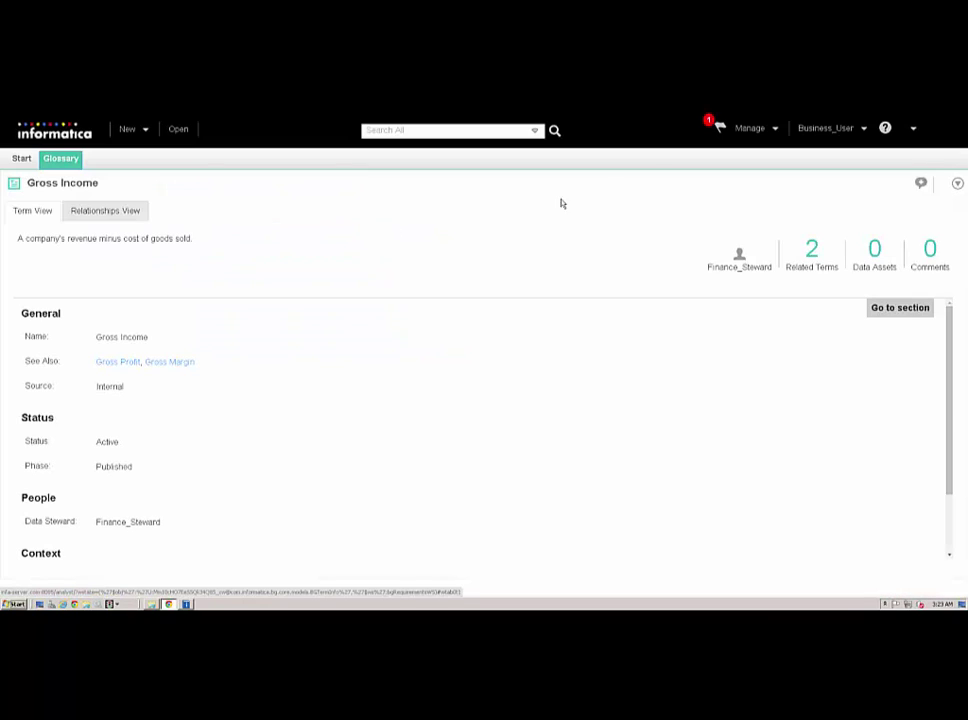
Mark the newest notification, that Gross Income was published, as read, then scroll the term's details
click(718, 130)
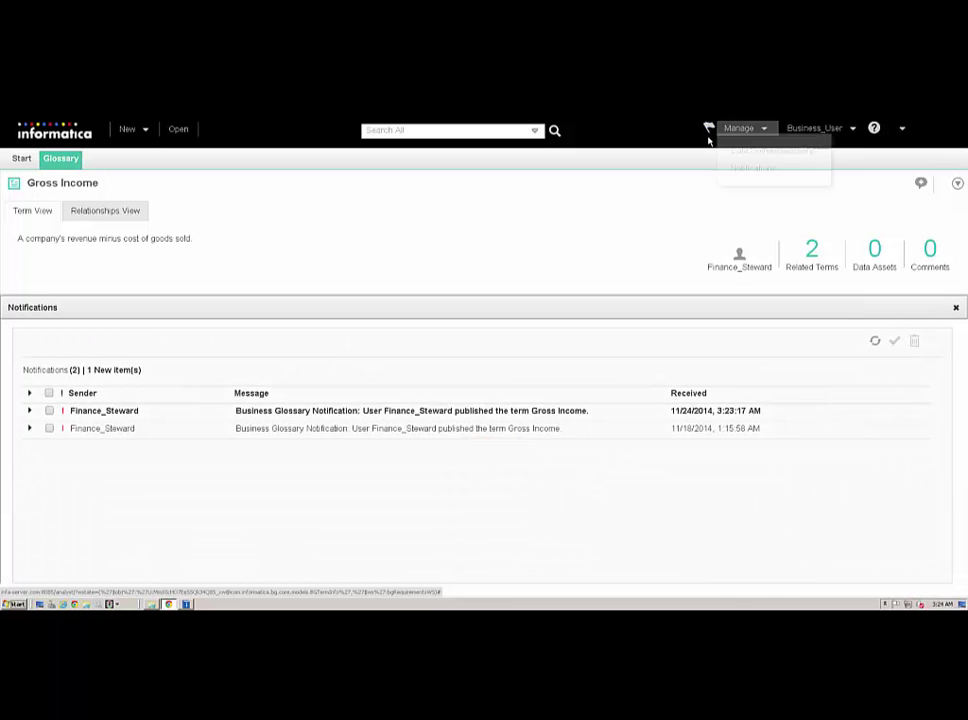
click(711, 133)
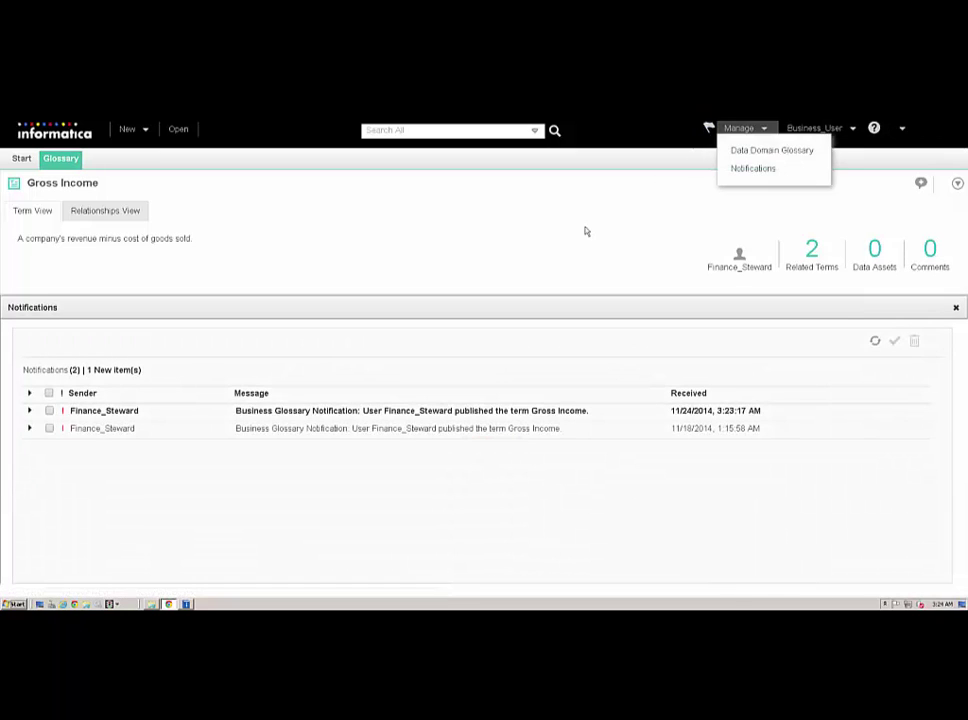
click(49, 411)
click(895, 341)
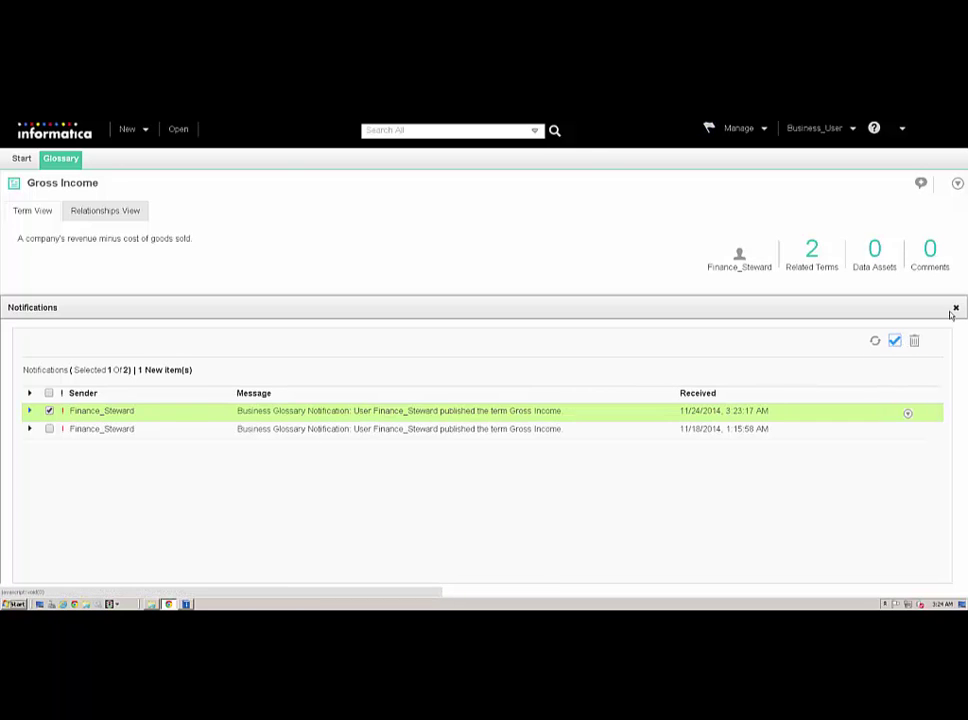
click(955, 308)
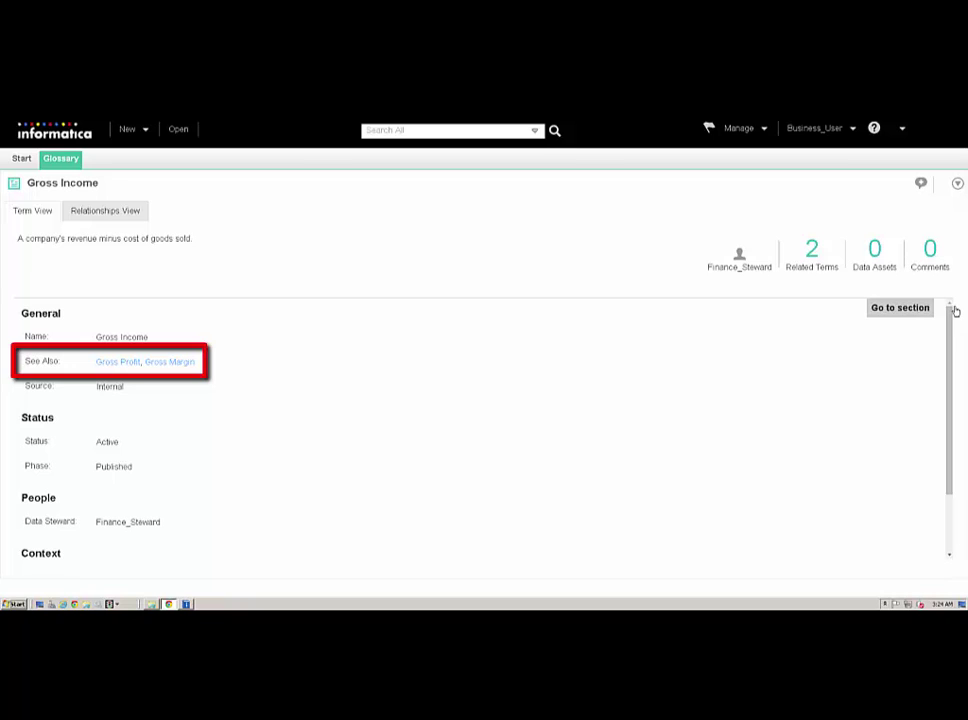
drag(955, 311, 953, 389)
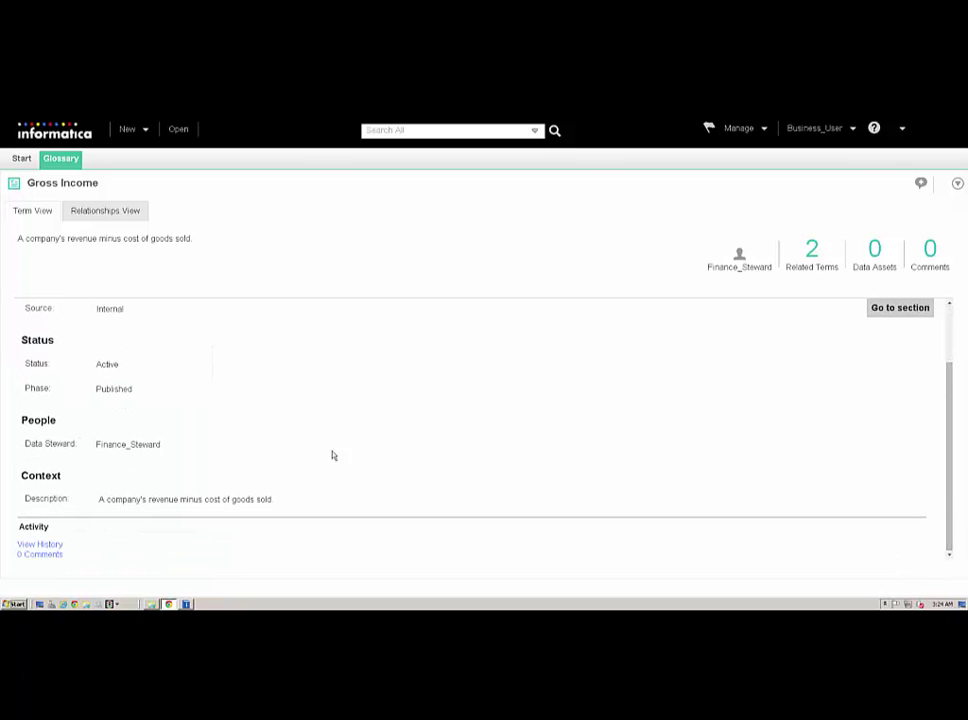